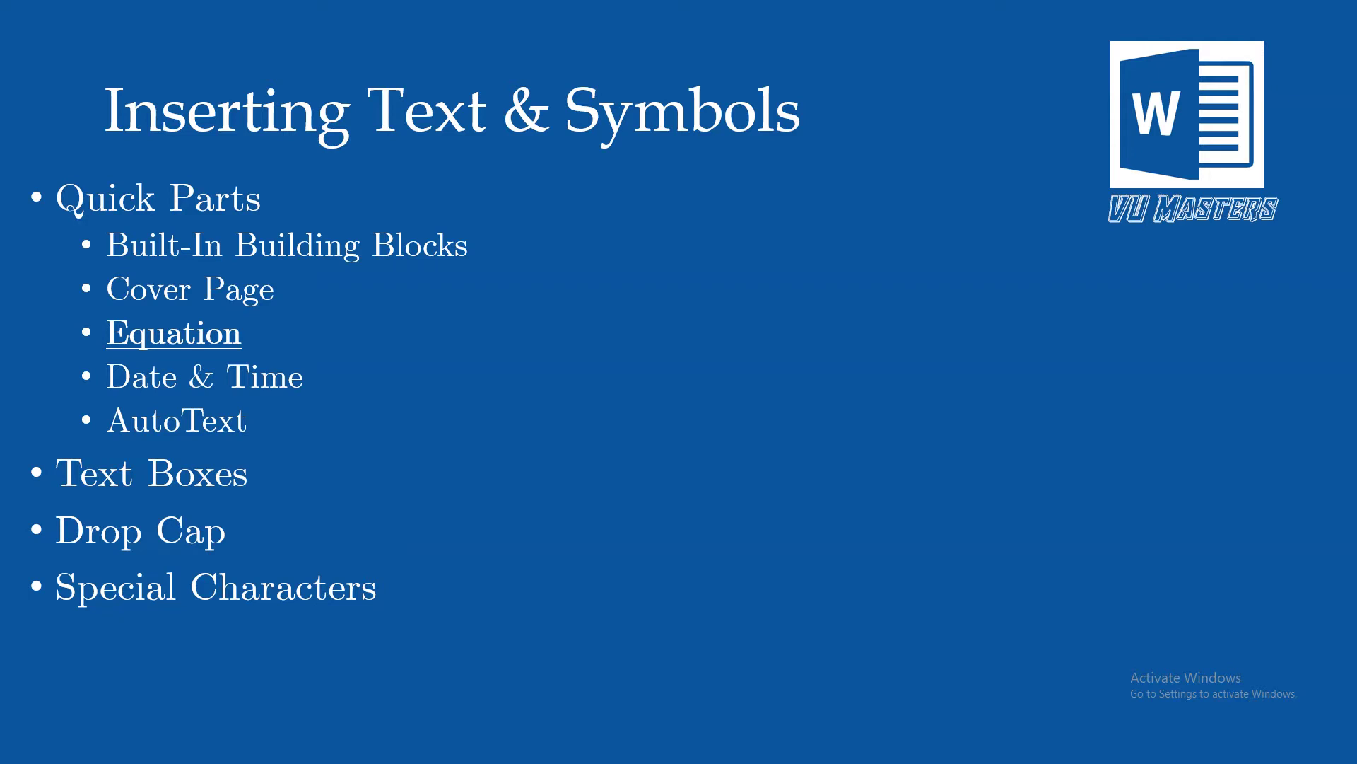
Switch from the PowerPoint slideshow to the blank Word document.
{"action": "key", "text": "alt+Tab"}
{"action": "key", "text": "alt+Tab"}
{"action": "key", "text": "alt+Tab"}
{"action": "key", "text": "alt+Tab"}
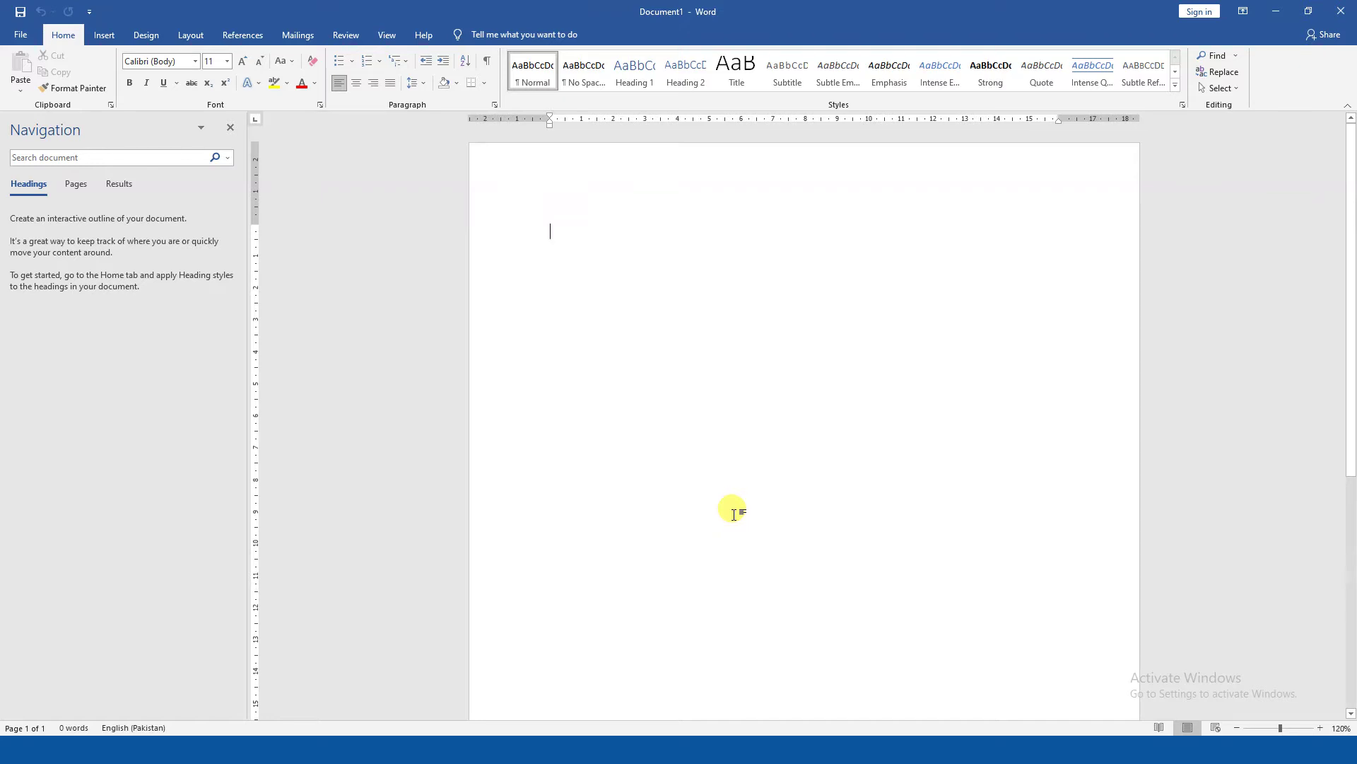
Open the Building Blocks Organizer from Insert > Quick Parts and sort it by gallery.
{"action": "left_click", "coordinate": [106, 37]}
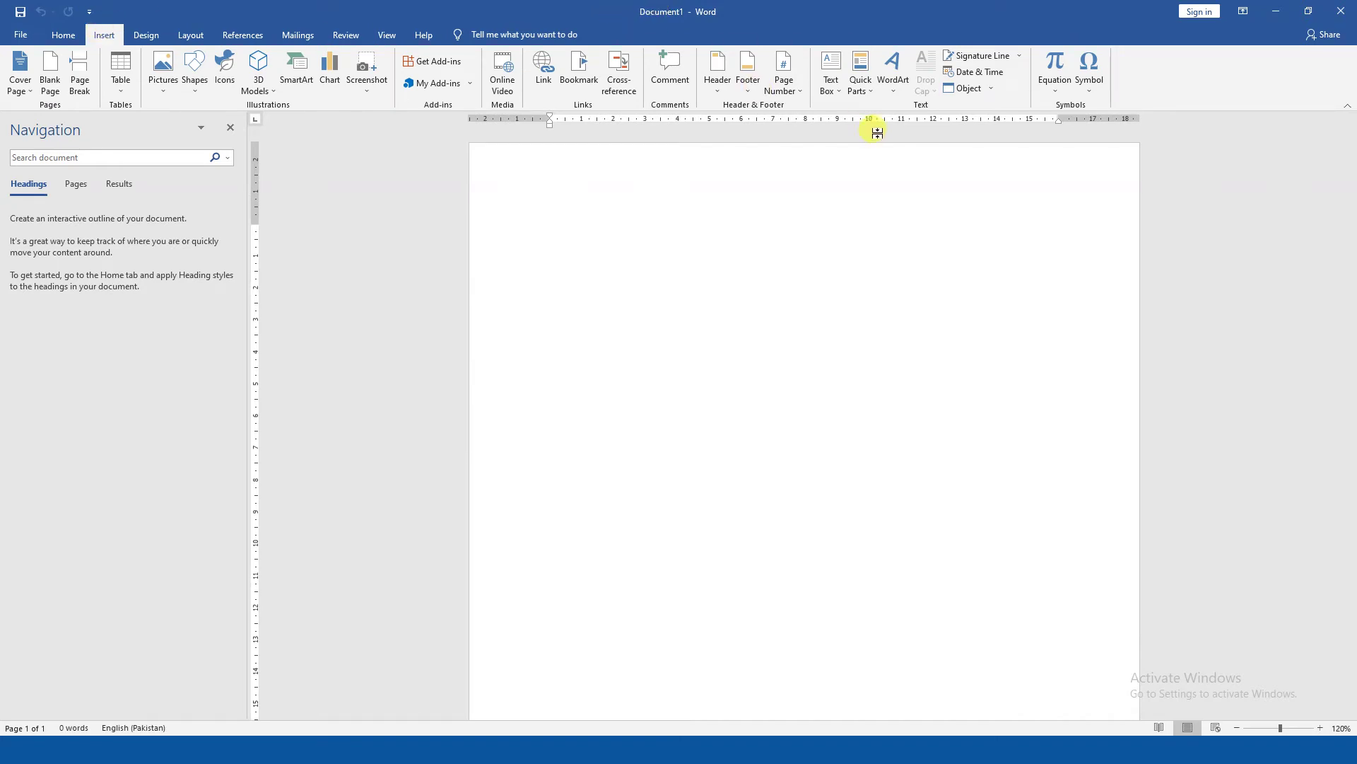
{"action": "left_click", "coordinate": [866, 90]}
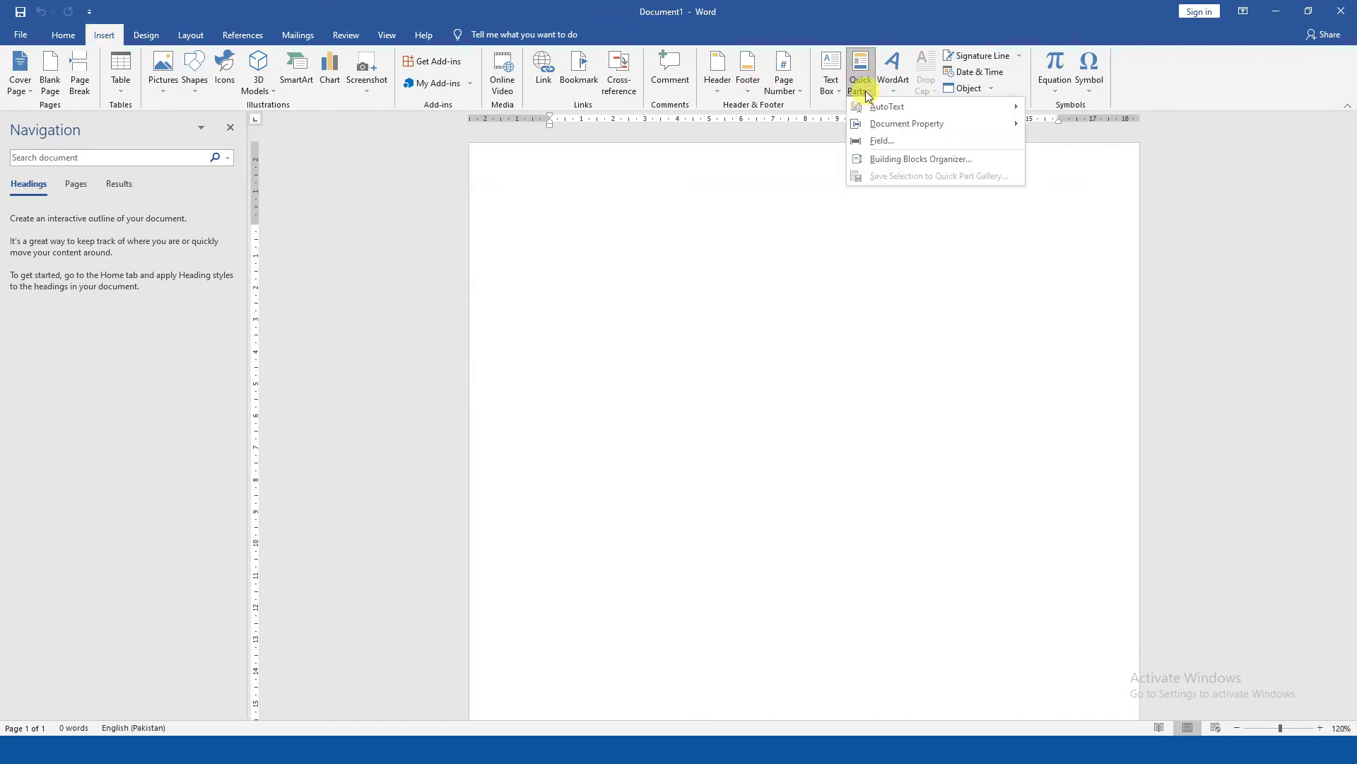
{"action": "left_click", "coordinate": [889, 160]}
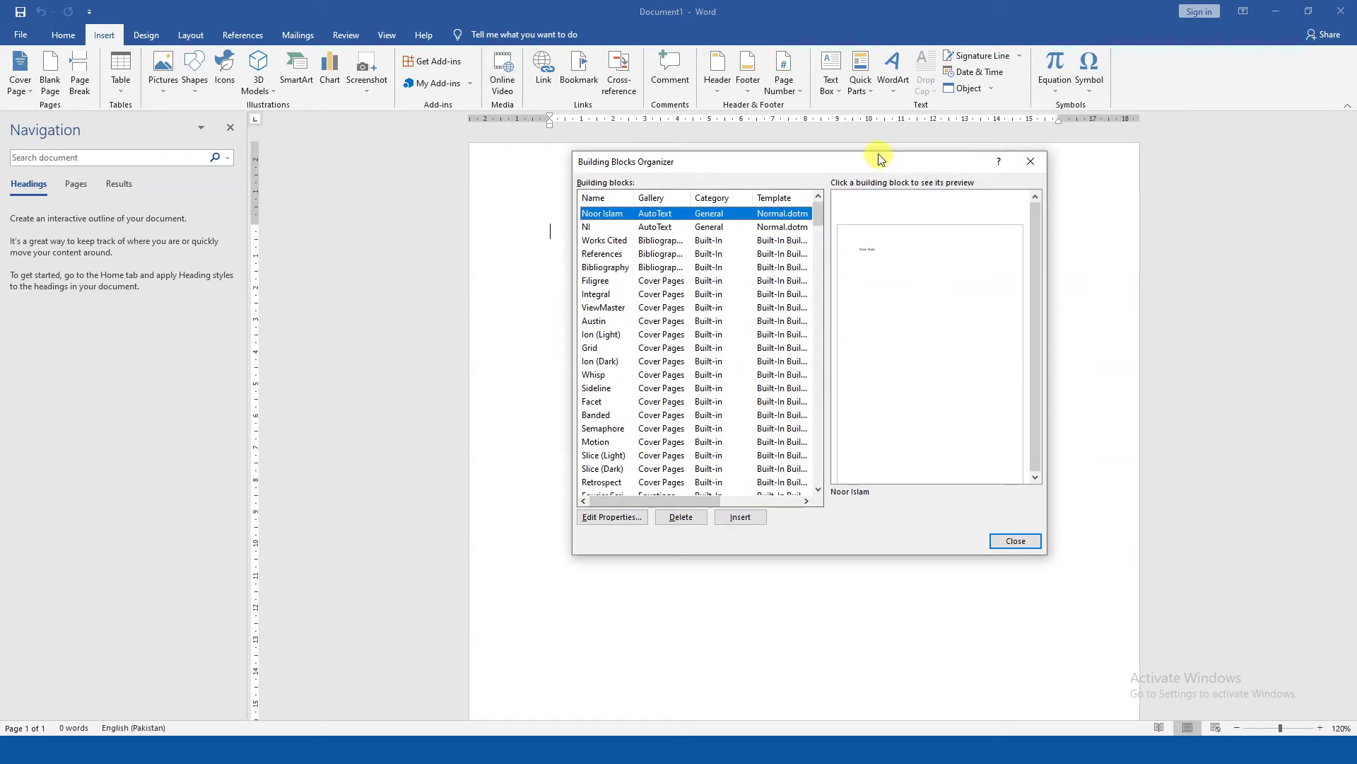
{"action": "left_click", "coordinate": [673, 202]}
Preview the Trig Identity 1, Quadratic Formula and Trig Identity 2 equations, then widen the Name column.
{"action": "scroll", "coordinate": [673, 208], "scroll_direction": "down", "scroll_amount": 5}
{"action": "scroll", "coordinate": [671, 212], "scroll_direction": "down", "scroll_amount": 2}
{"action": "left_click", "coordinate": [670, 215]}
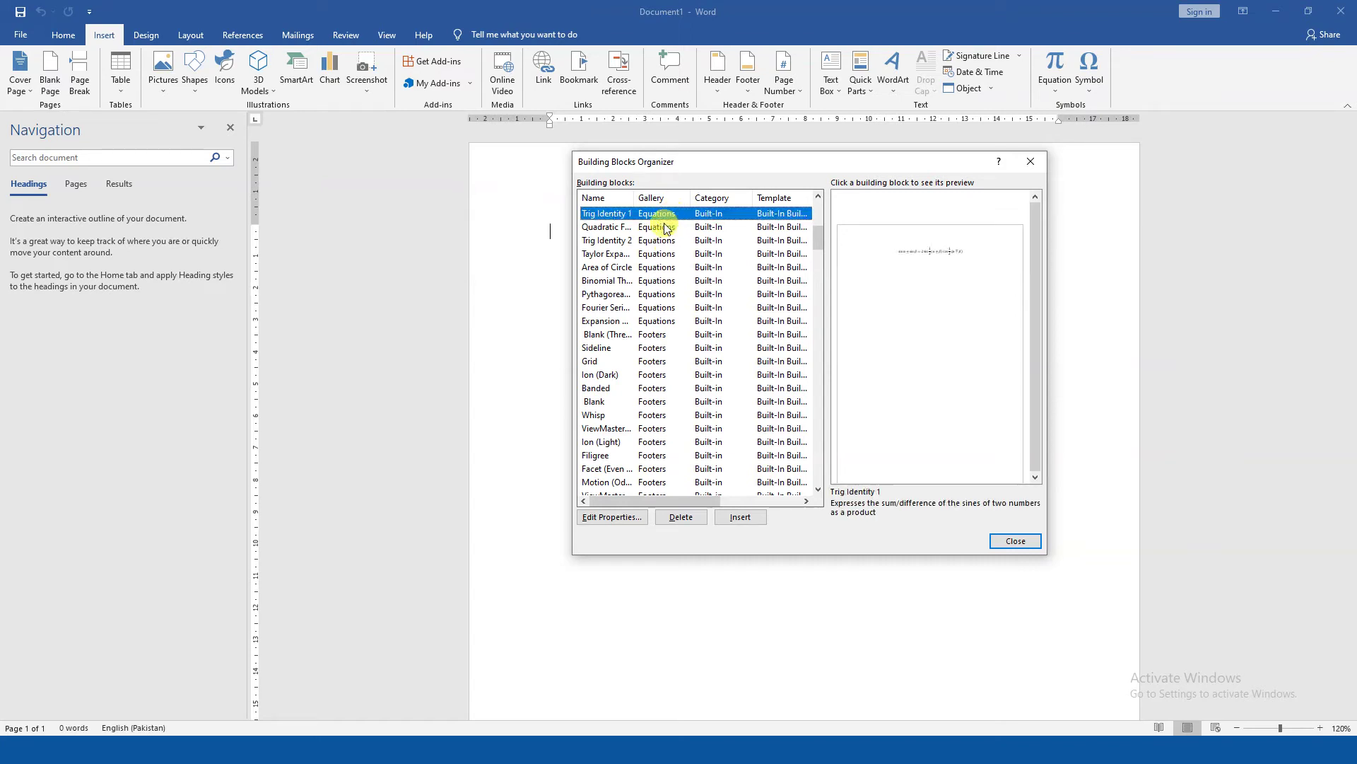
{"action": "left_click", "coordinate": [655, 232]}
{"action": "left_click", "coordinate": [646, 215]}
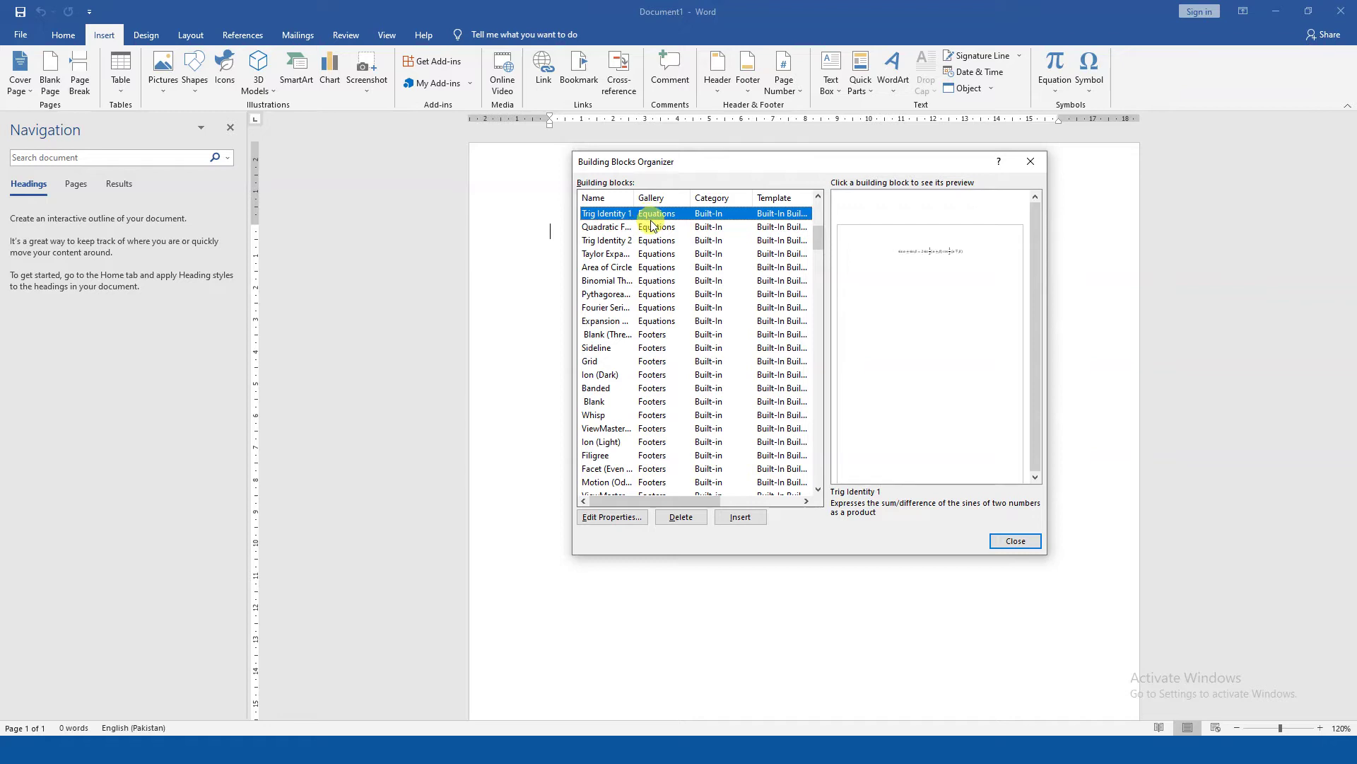
{"action": "left_click", "coordinate": [669, 227]}
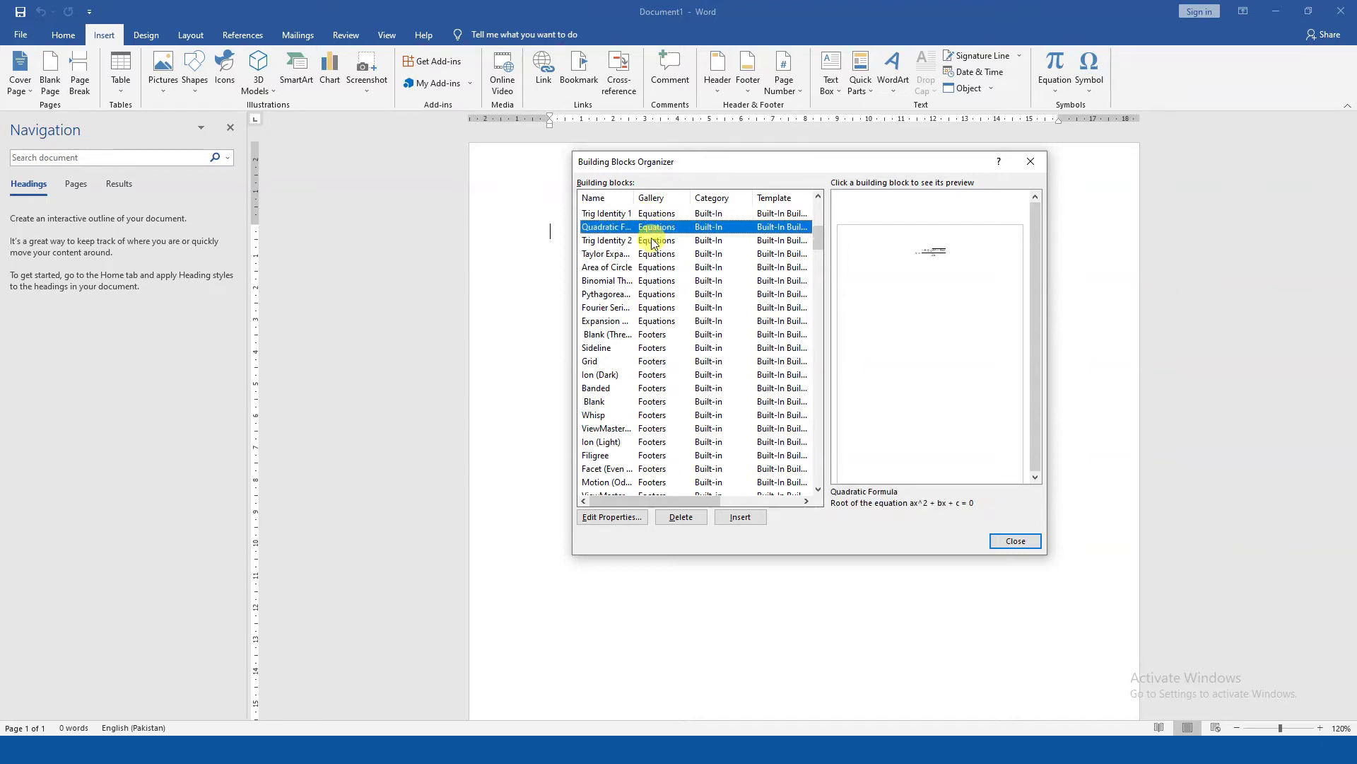
{"action": "left_click", "coordinate": [654, 240]}
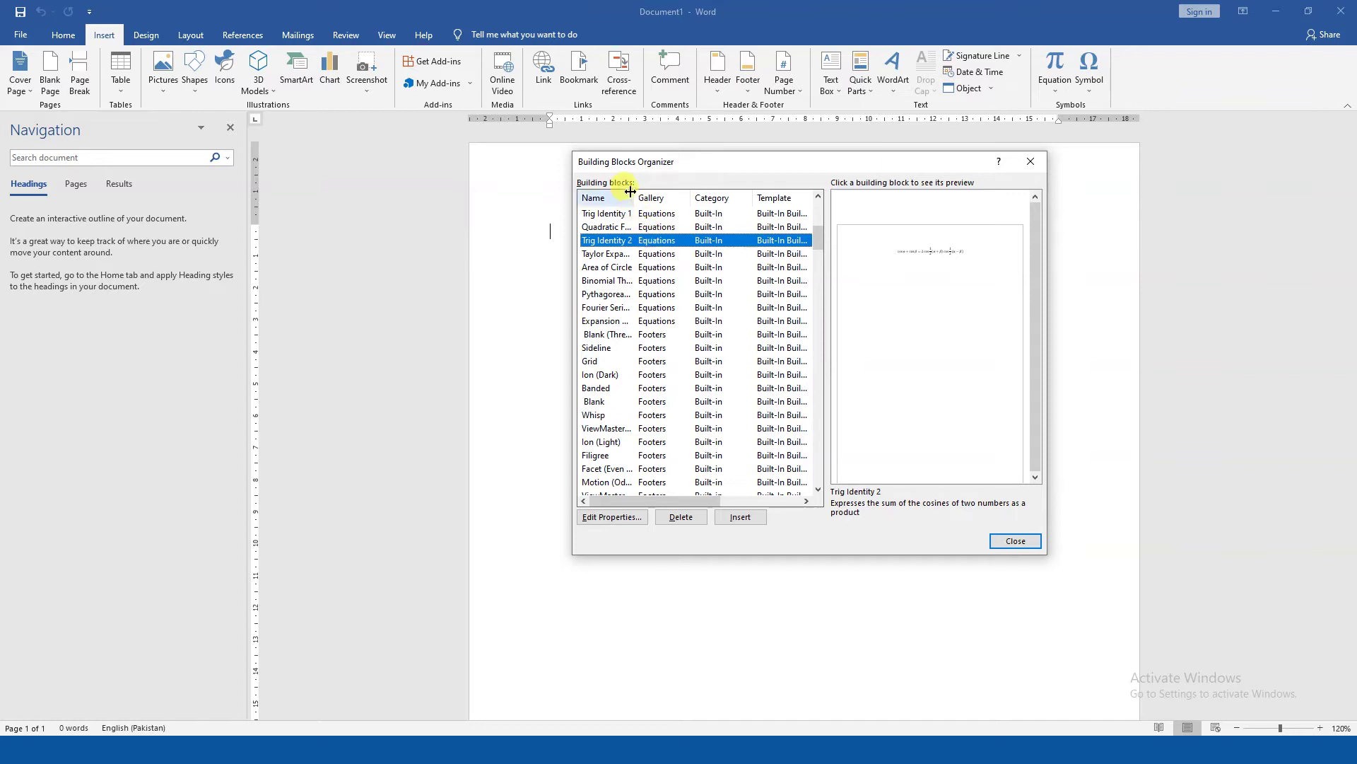
{"action": "left_click_drag", "start_coordinate": [629, 192], "coordinate": [654, 198]}
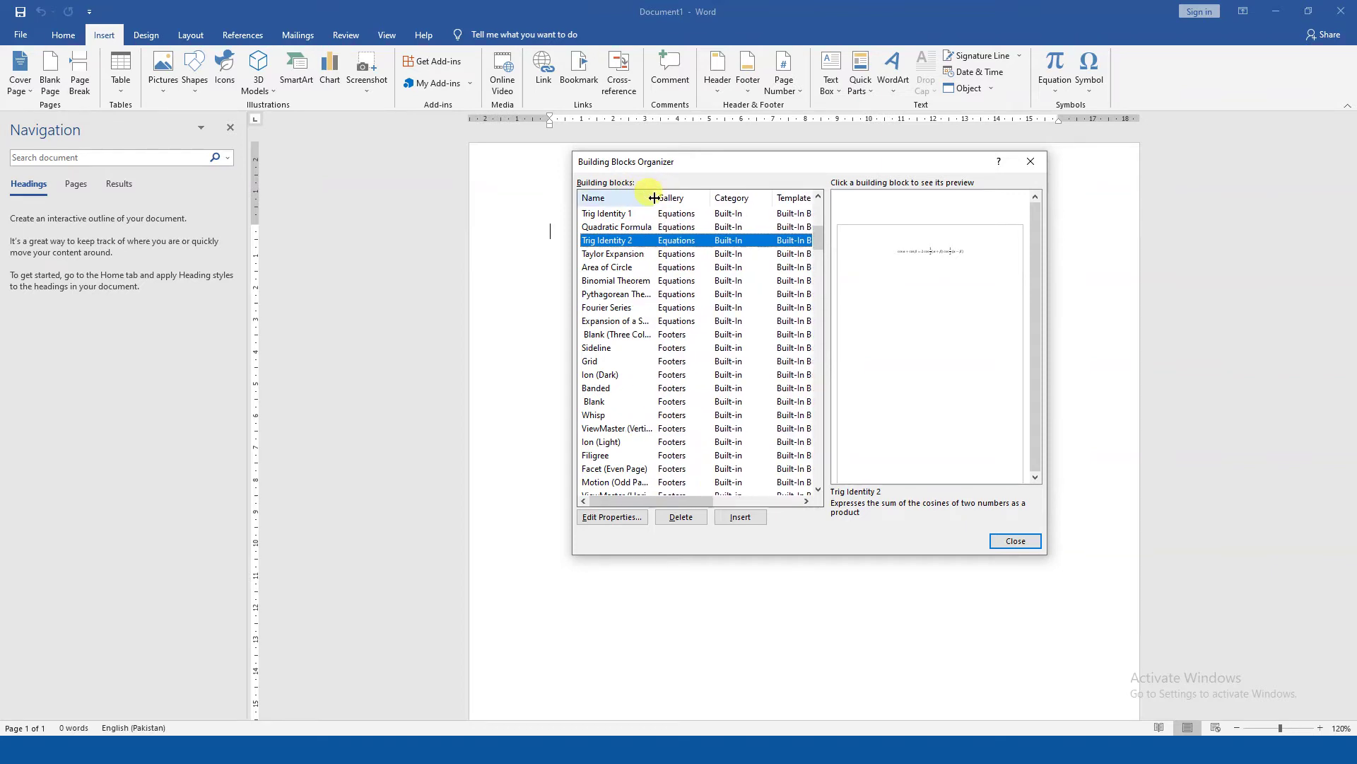
Preview Taylor Expansion, Area of Circle, Binomial and Pythagorean Theorems, then select Expansion of a Sum.
{"action": "left_click", "coordinate": [666, 256]}
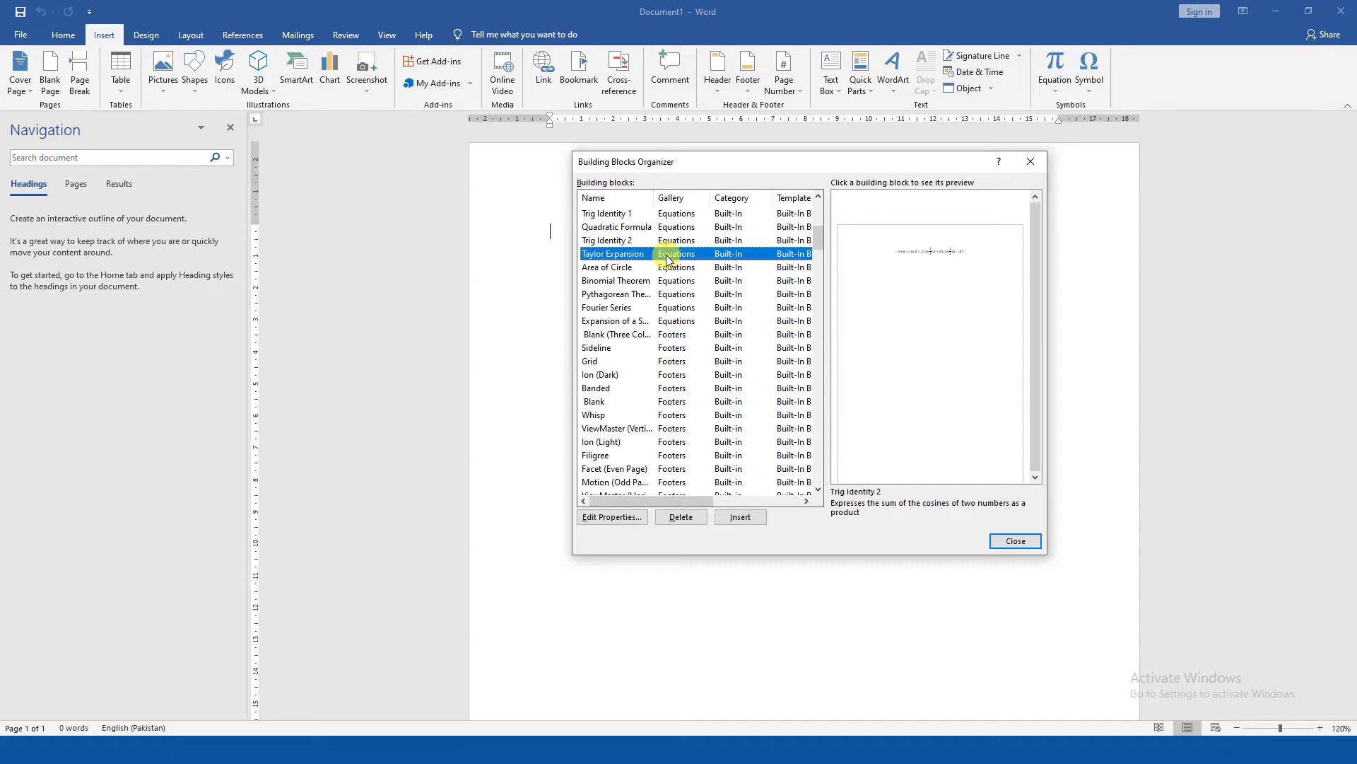
{"action": "left_click", "coordinate": [668, 267]}
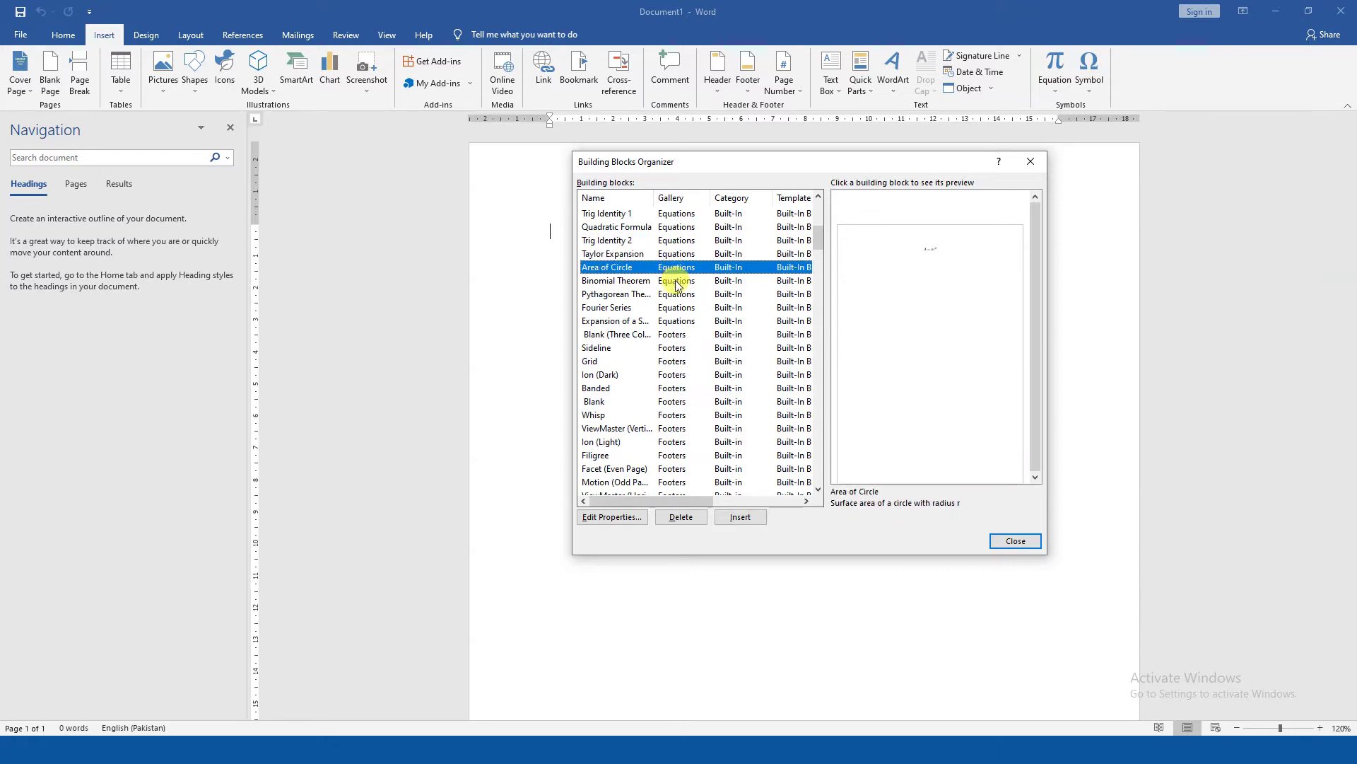
{"action": "left_click_drag", "start_coordinate": [658, 196], "coordinate": [670, 195]}
{"action": "left_click", "coordinate": [696, 280]}
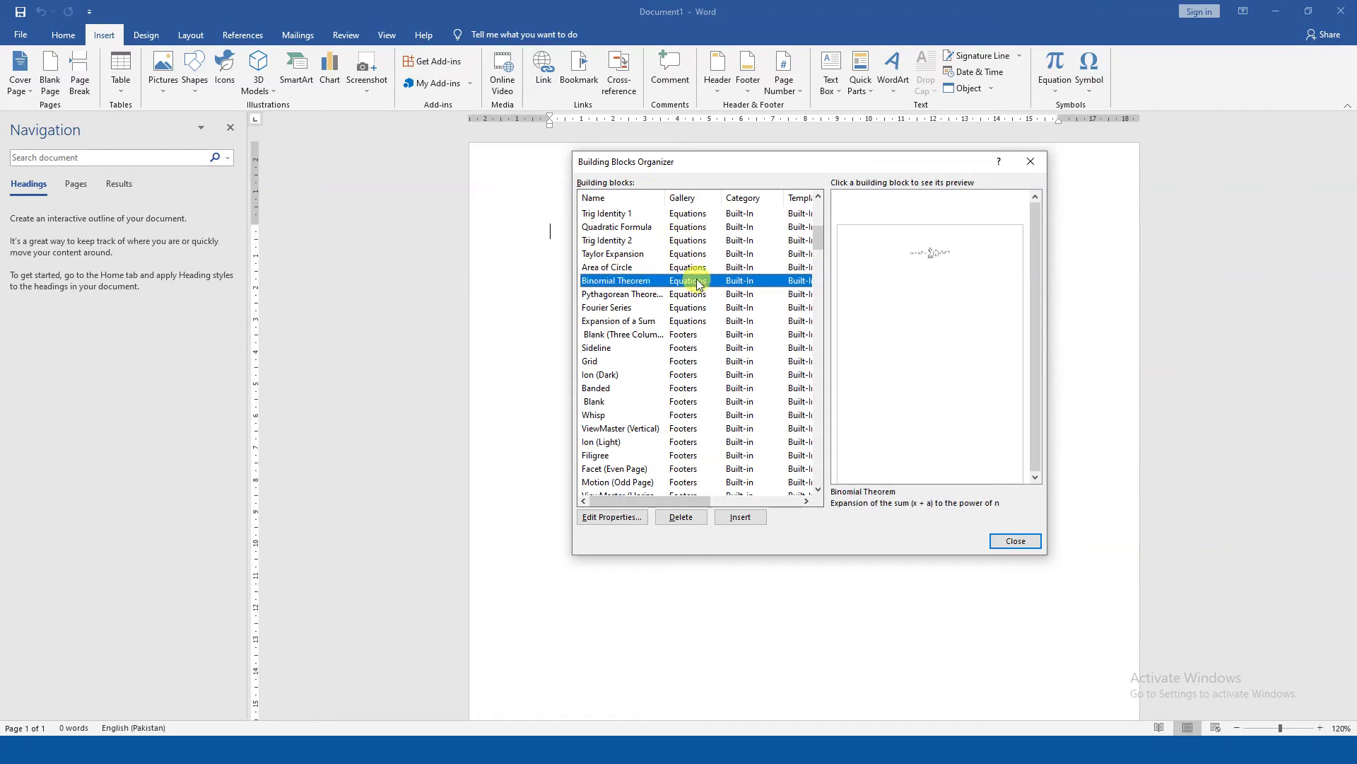
{"action": "left_click", "coordinate": [691, 294]}
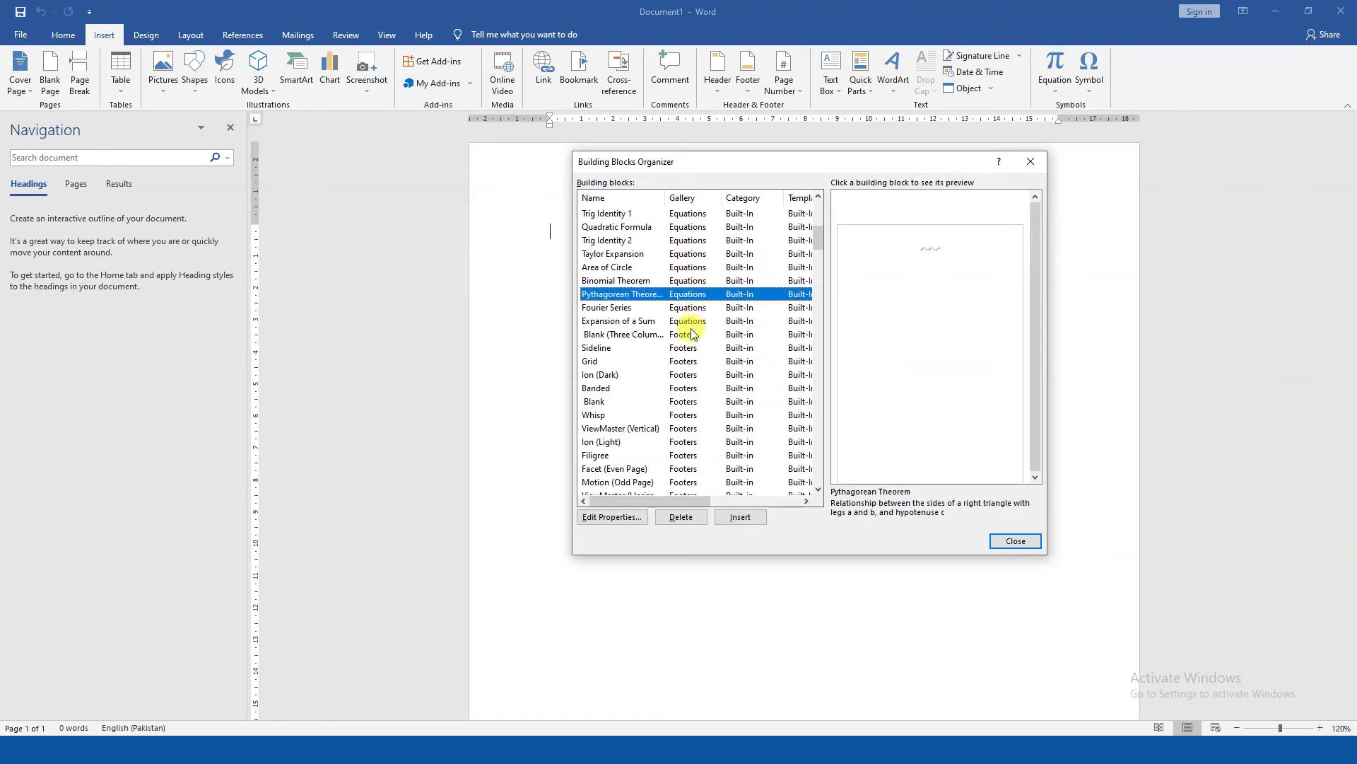
{"action": "left_click", "coordinate": [694, 322]}
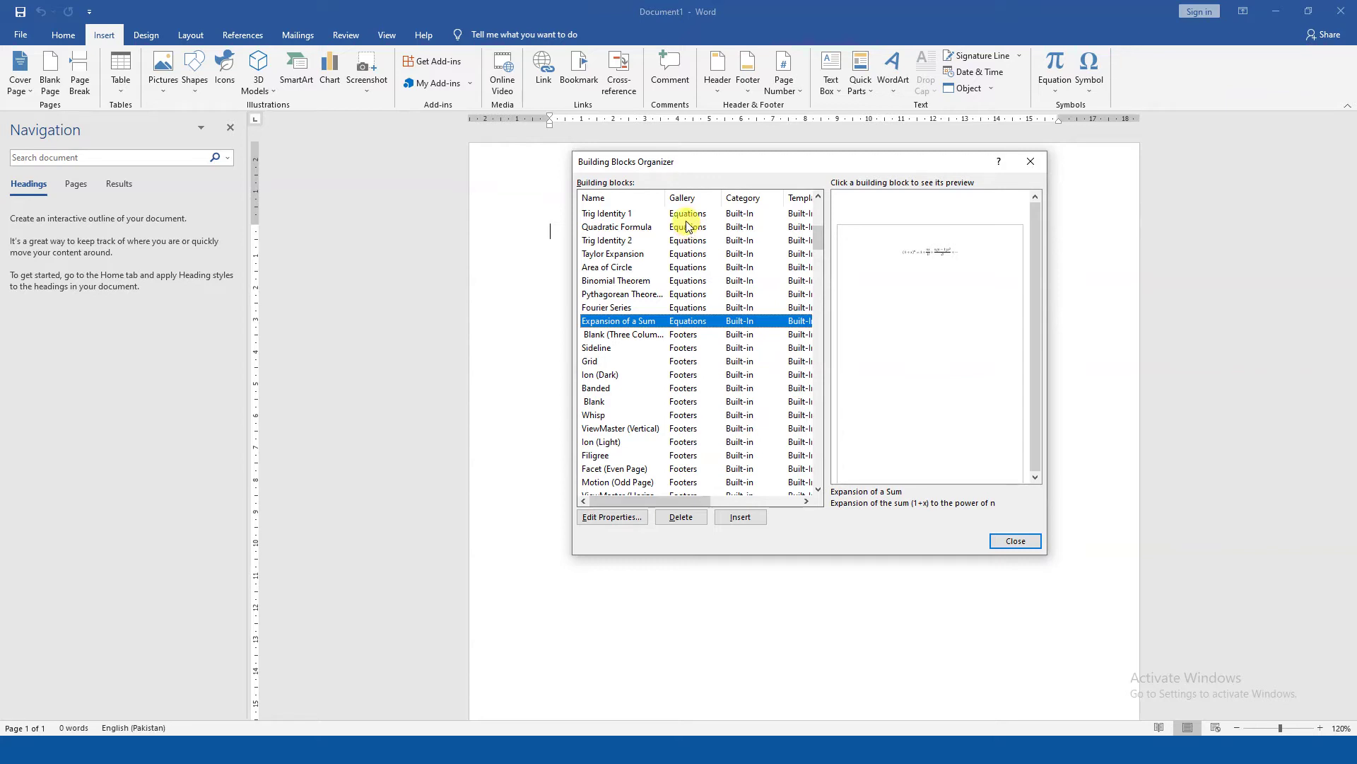
{"action": "scroll", "coordinate": [683, 224], "scroll_direction": "up", "scroll_amount": 1}
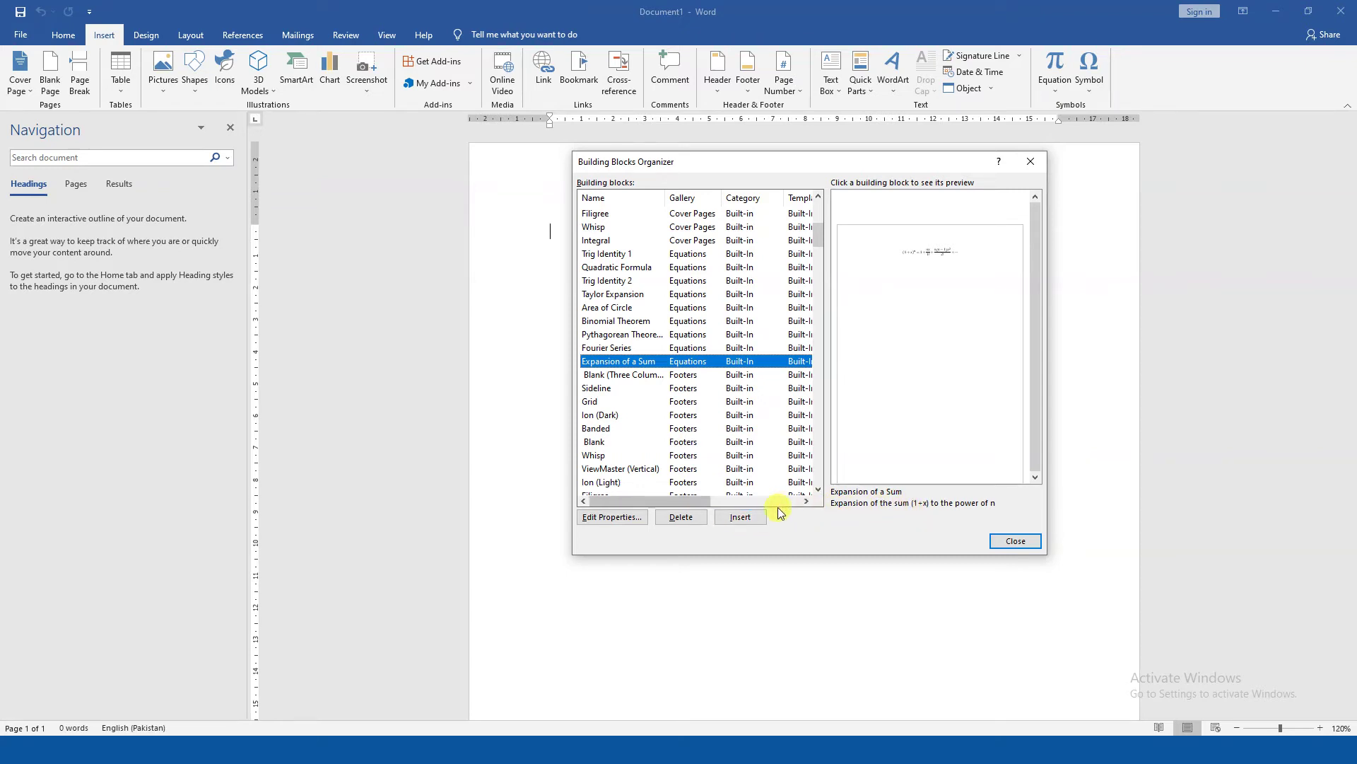
Insert Expansion of a Sum, try changing the exponent n to 3, then undo the edit.
{"action": "left_click", "coordinate": [759, 516]}
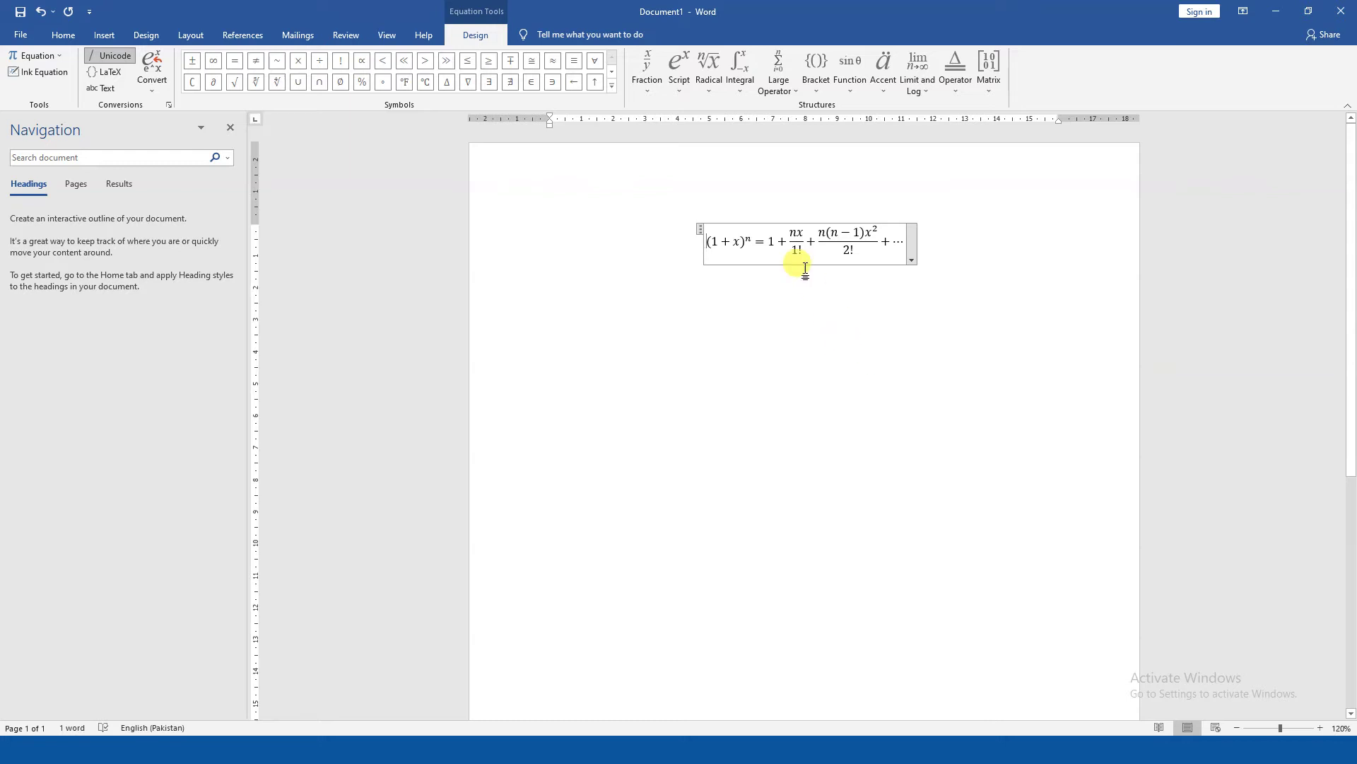
{"action": "left_click_drag", "start_coordinate": [708, 242], "coordinate": [751, 240]}
{"action": "left_click", "coordinate": [751, 241]}
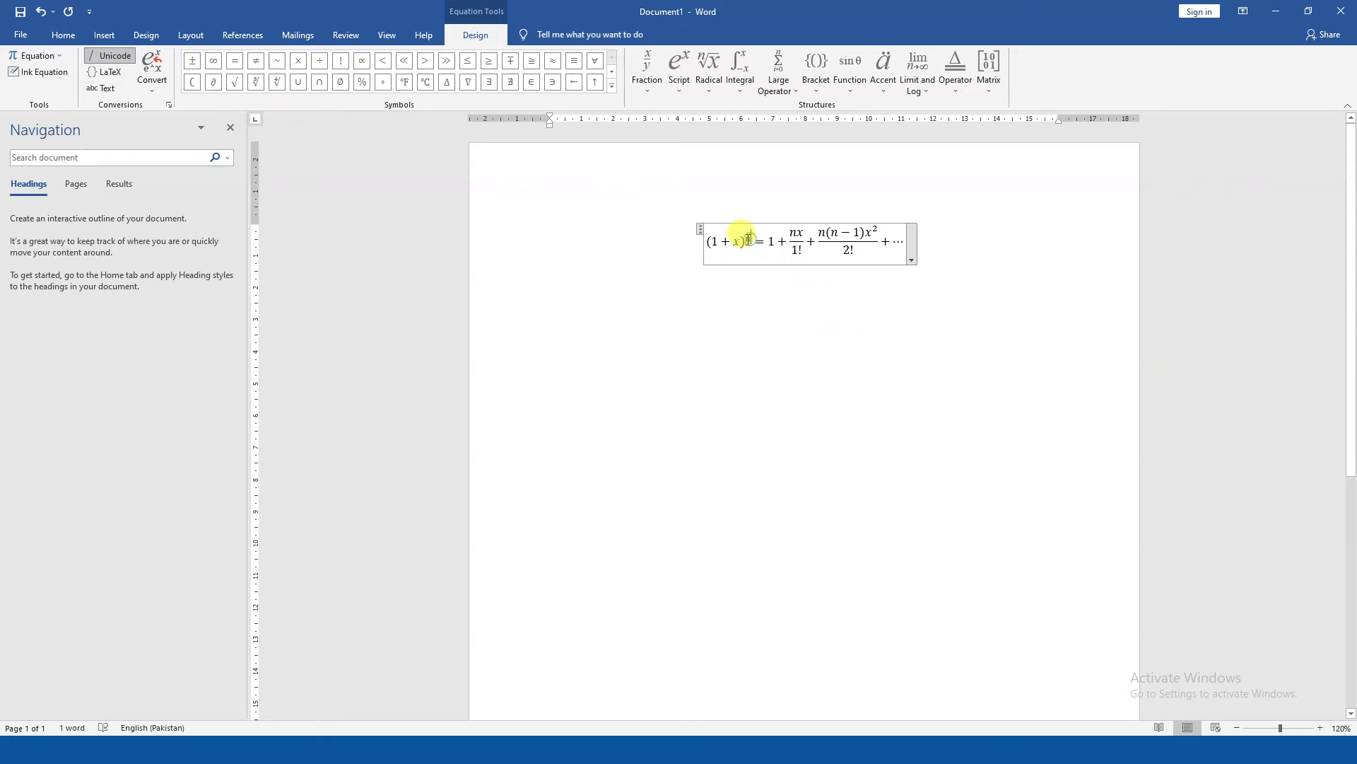
{"action": "type", "text": "3"}
{"action": "key", "text": "Left"}
{"action": "key", "text": "BackSpace"}
{"action": "key", "text": "Right"}
{"action": "key", "text": "ctrl+z"}
{"action": "key", "text": "ctrl+z"}
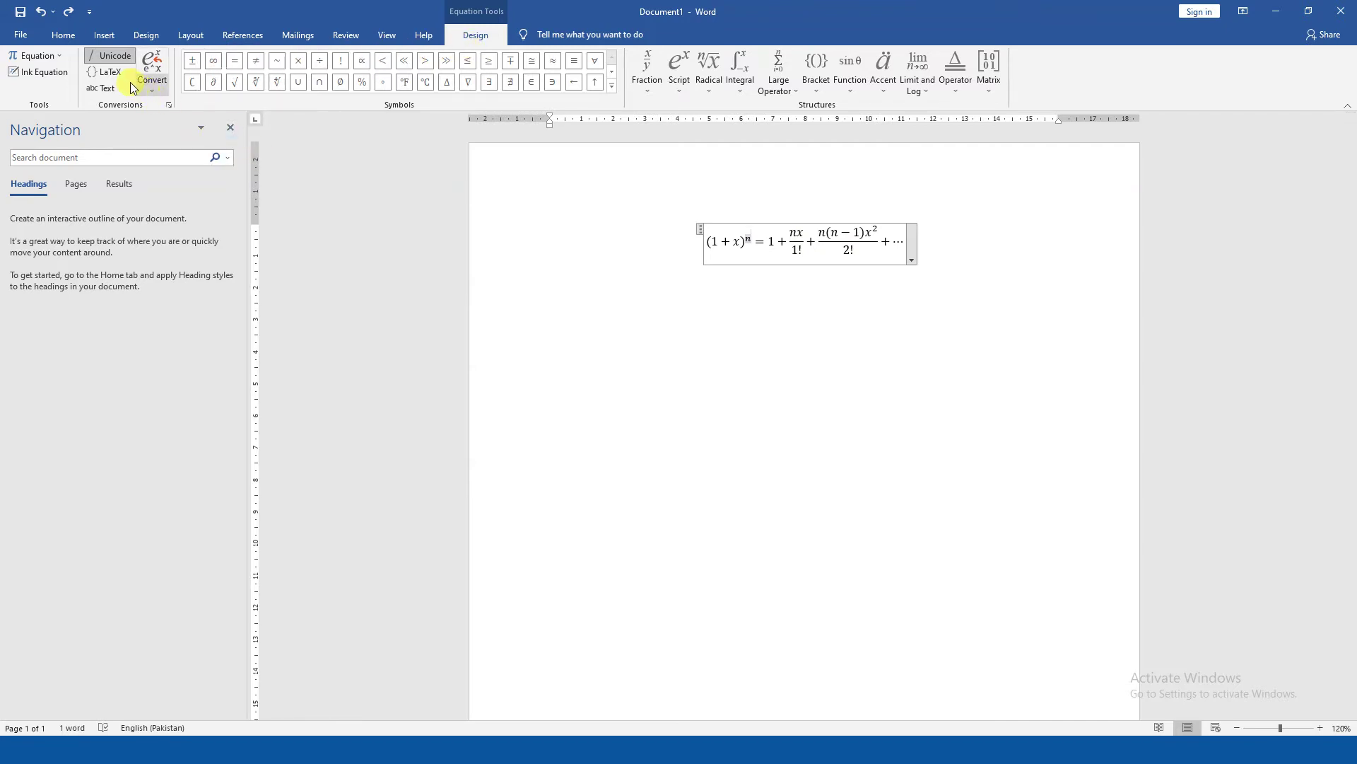
Browse the basic math symbols and fraction layouts, then leave the equation.
{"action": "left_click", "coordinate": [612, 86]}
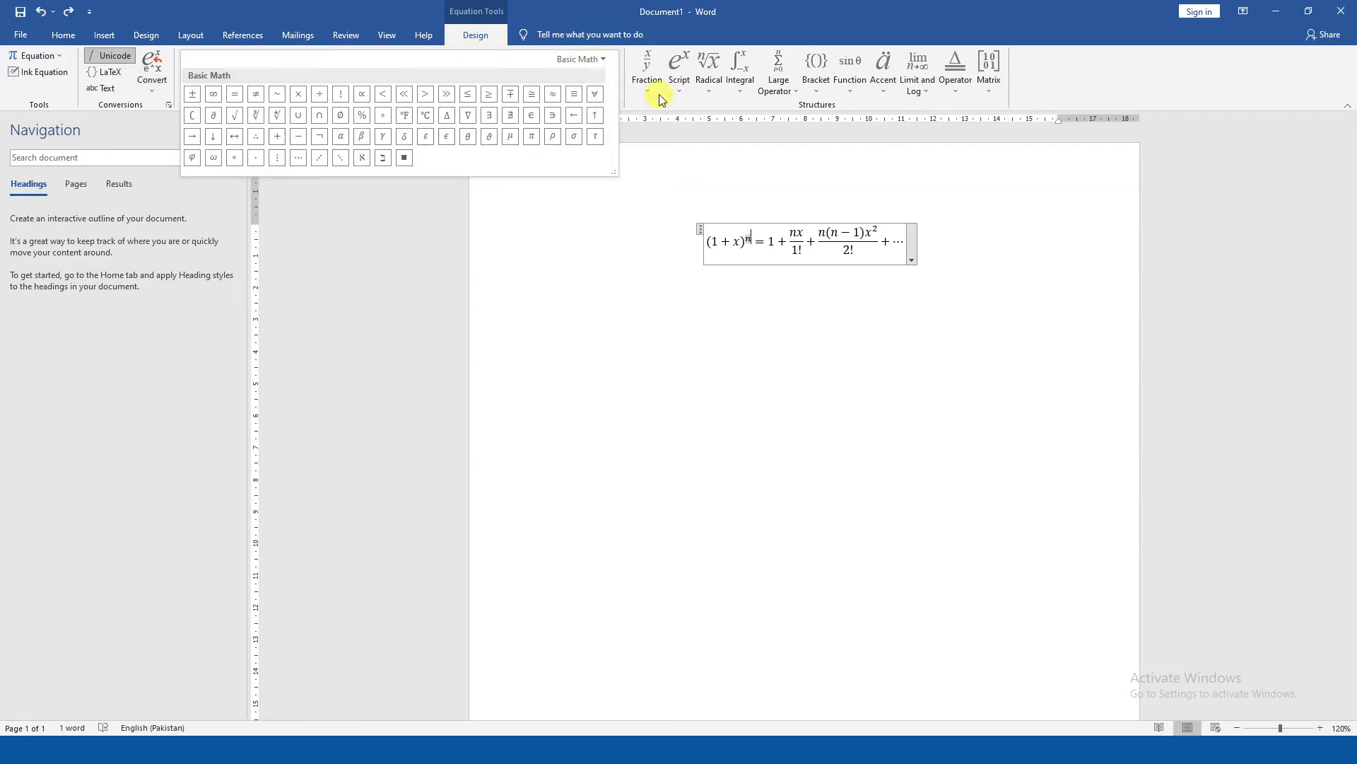
{"action": "left_click", "coordinate": [649, 91]}
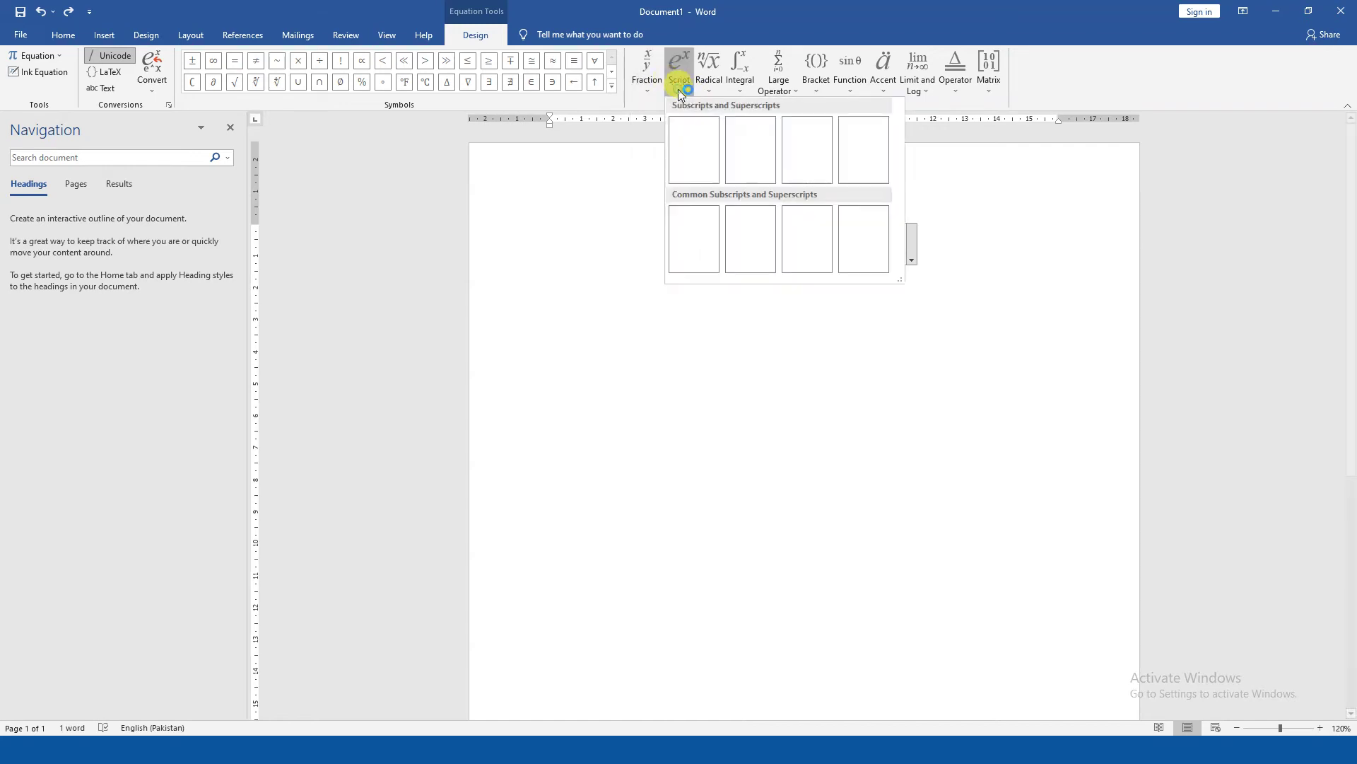
{"action": "left_click", "coordinate": [999, 244]}
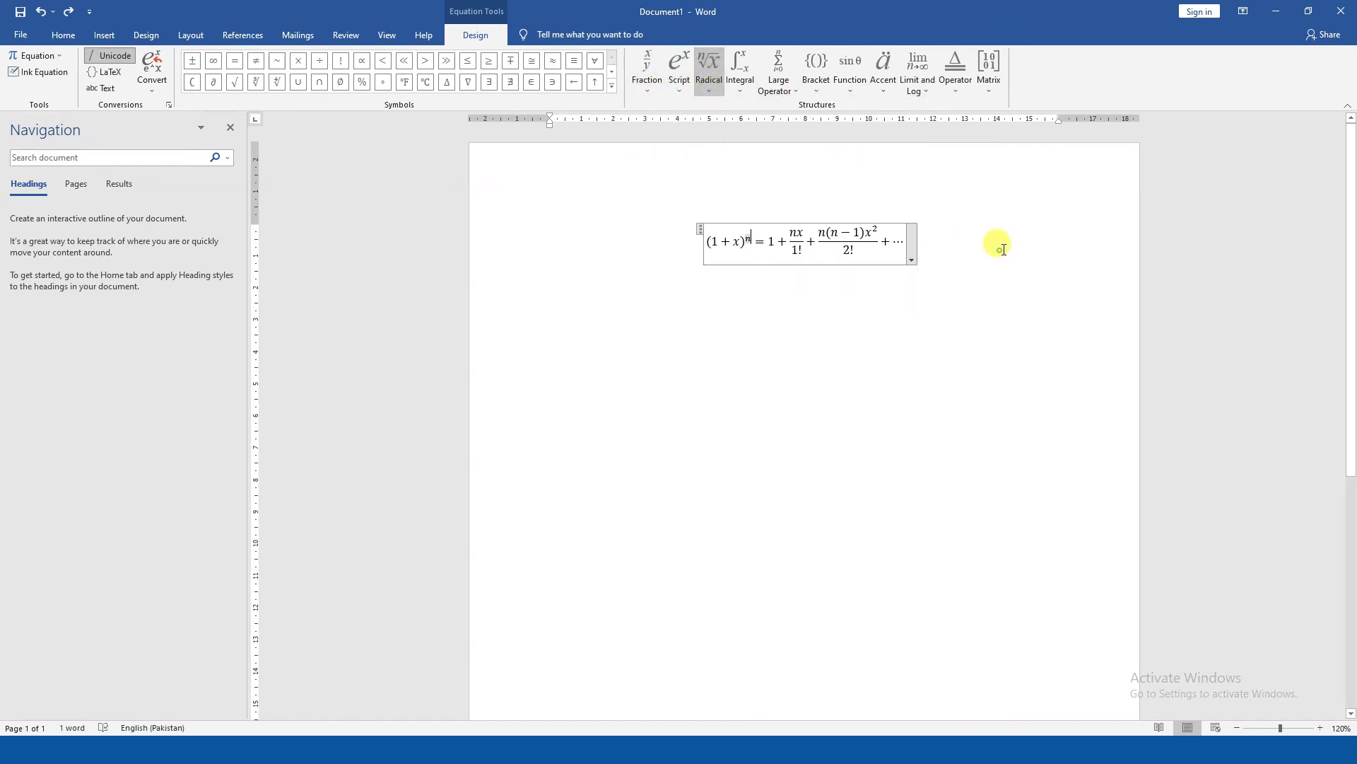
{"action": "left_click", "coordinate": [974, 252]}
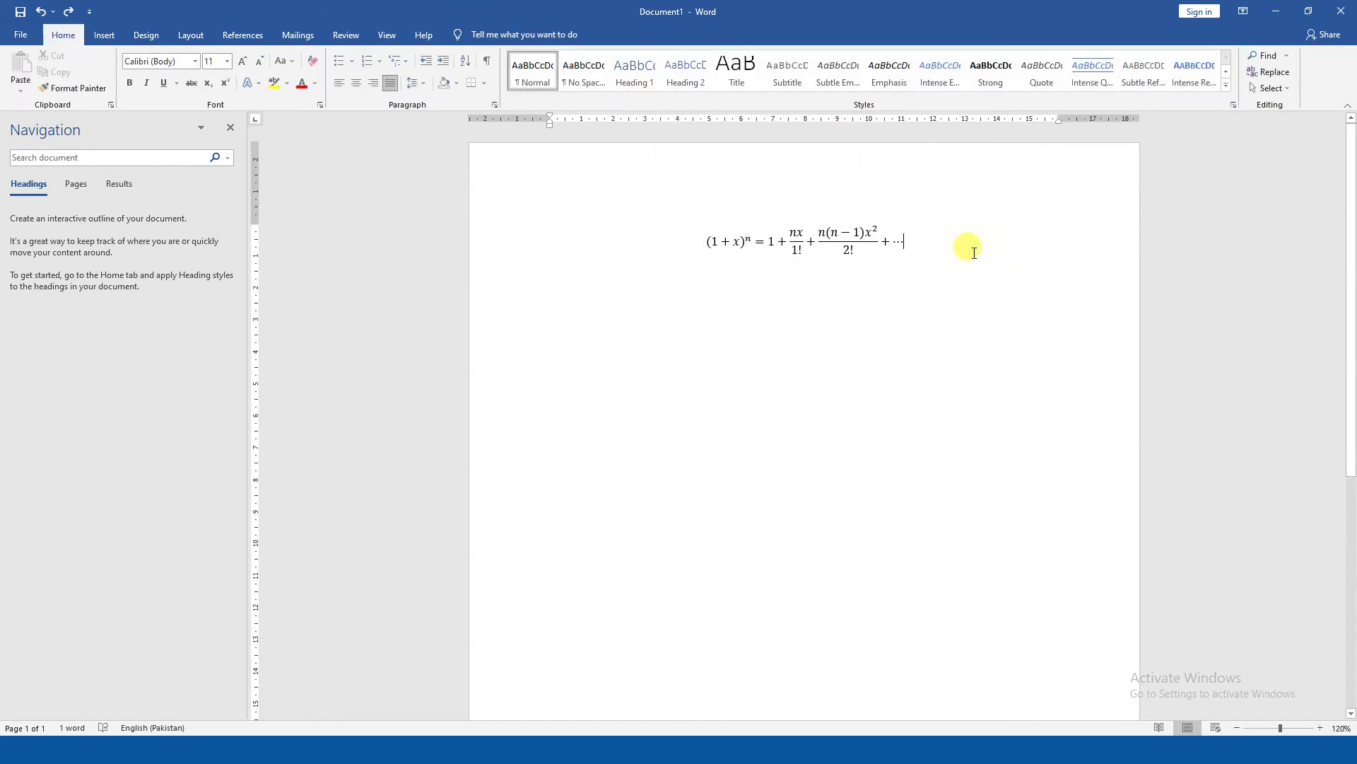
On a new line, insert the Area of Circle building block, A = πr², from the organizer.
{"action": "key", "text": "Return"}
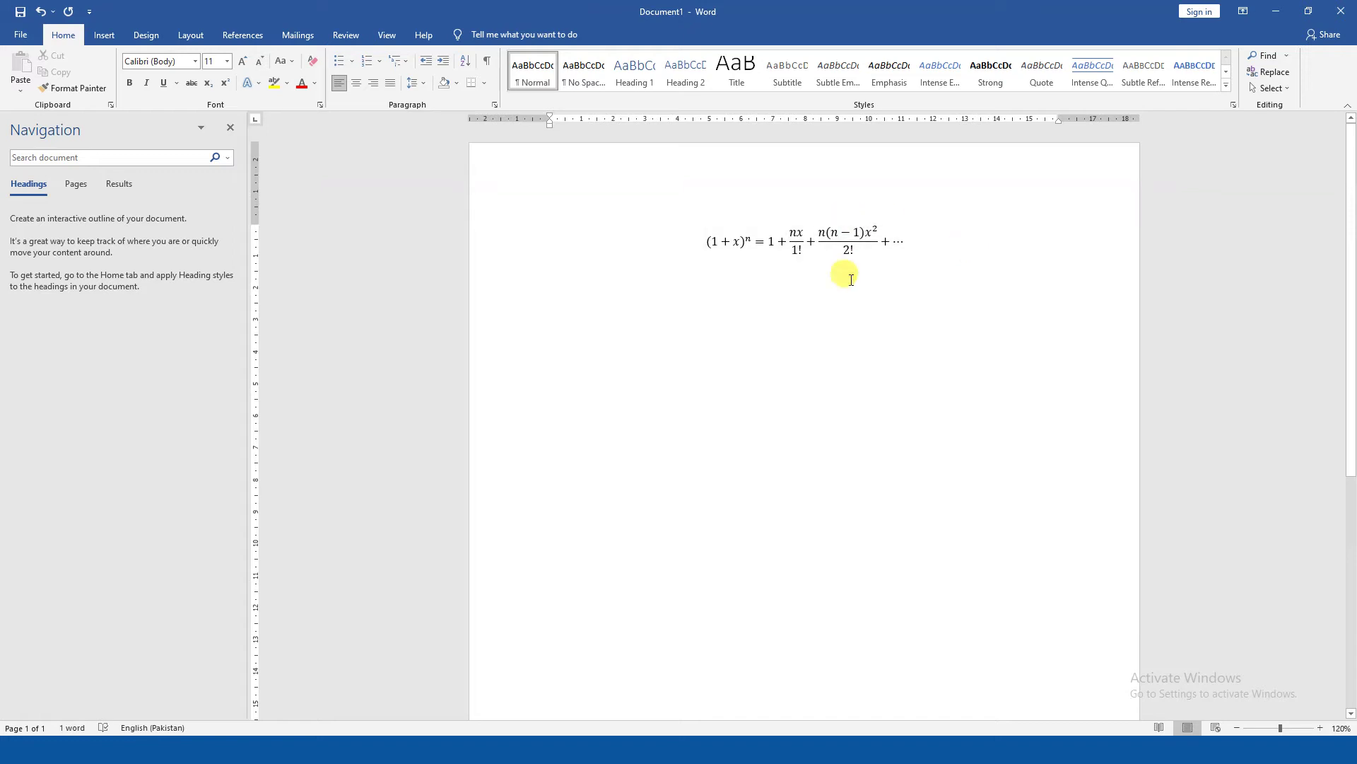
{"action": "left_click", "coordinate": [99, 35]}
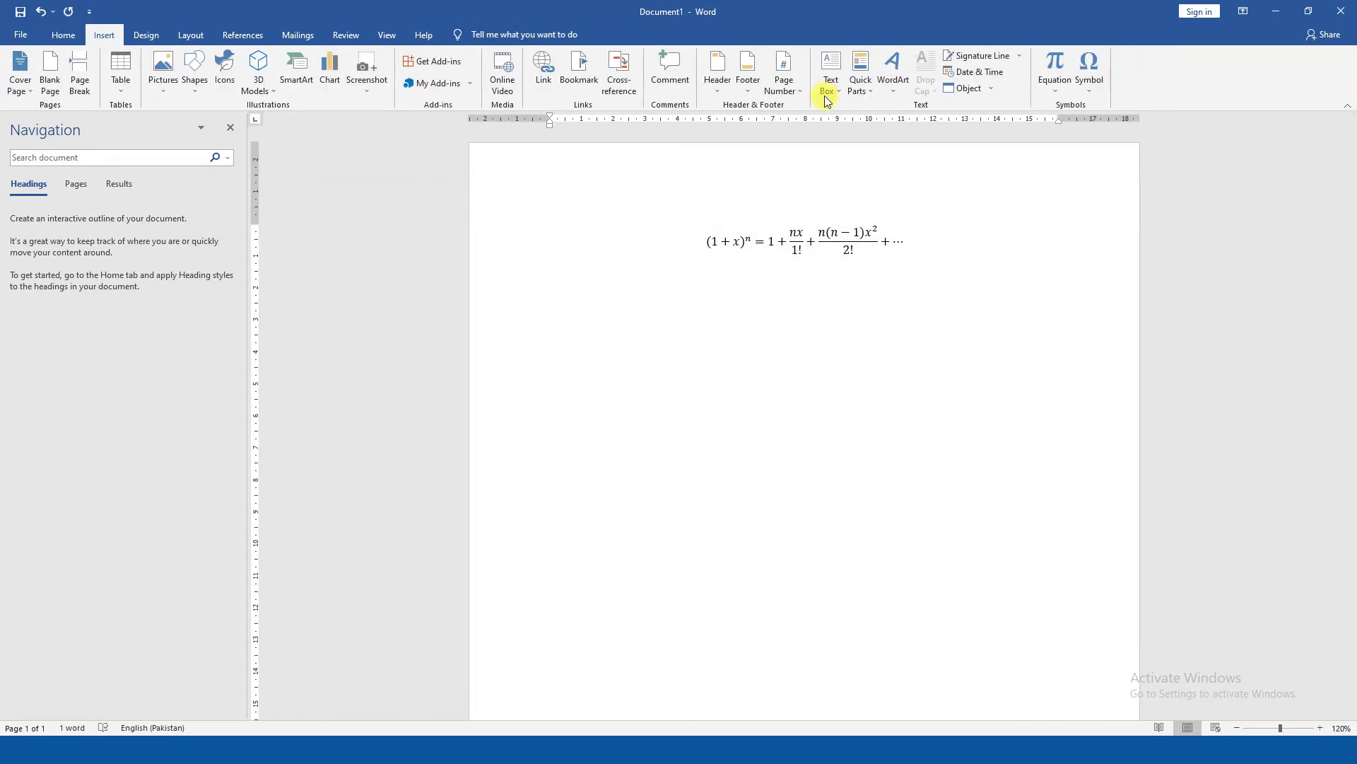
{"action": "left_click", "coordinate": [862, 89]}
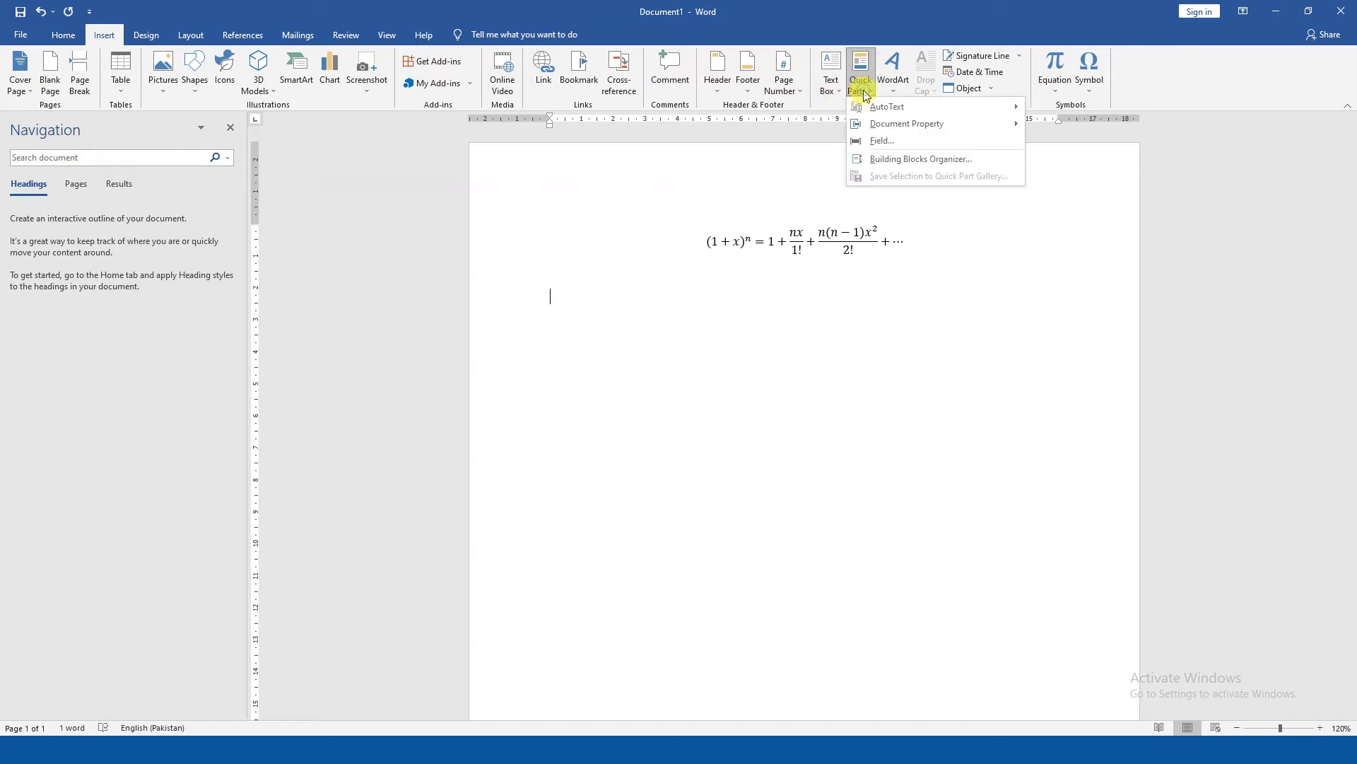
{"action": "left_click", "coordinate": [890, 159]}
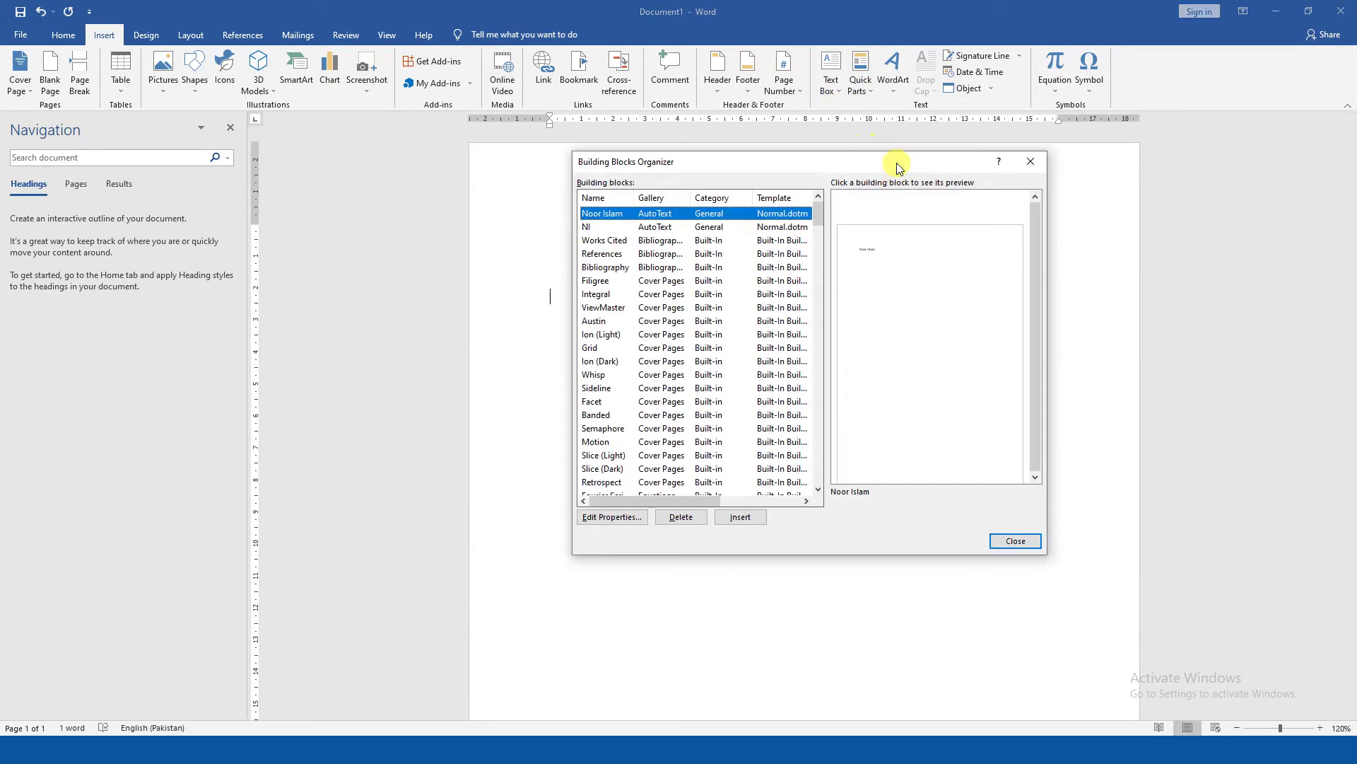
{"action": "left_click", "coordinate": [651, 199]}
{"action": "scroll", "coordinate": [661, 297], "scroll_direction": "down", "scroll_amount": 10}
{"action": "scroll", "coordinate": [661, 297], "scroll_direction": "up", "scroll_amount": 1}
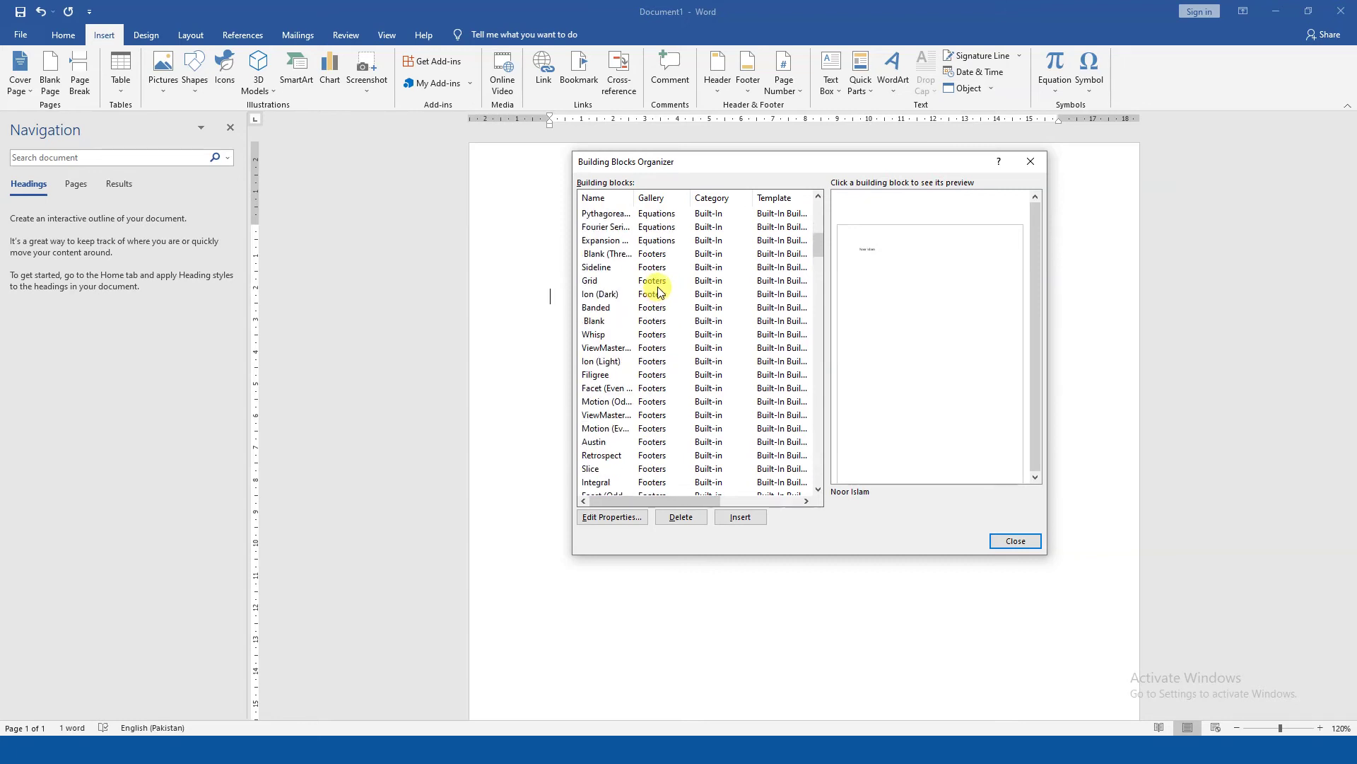
{"action": "scroll", "coordinate": [625, 280], "scroll_direction": "up", "scroll_amount": 4}
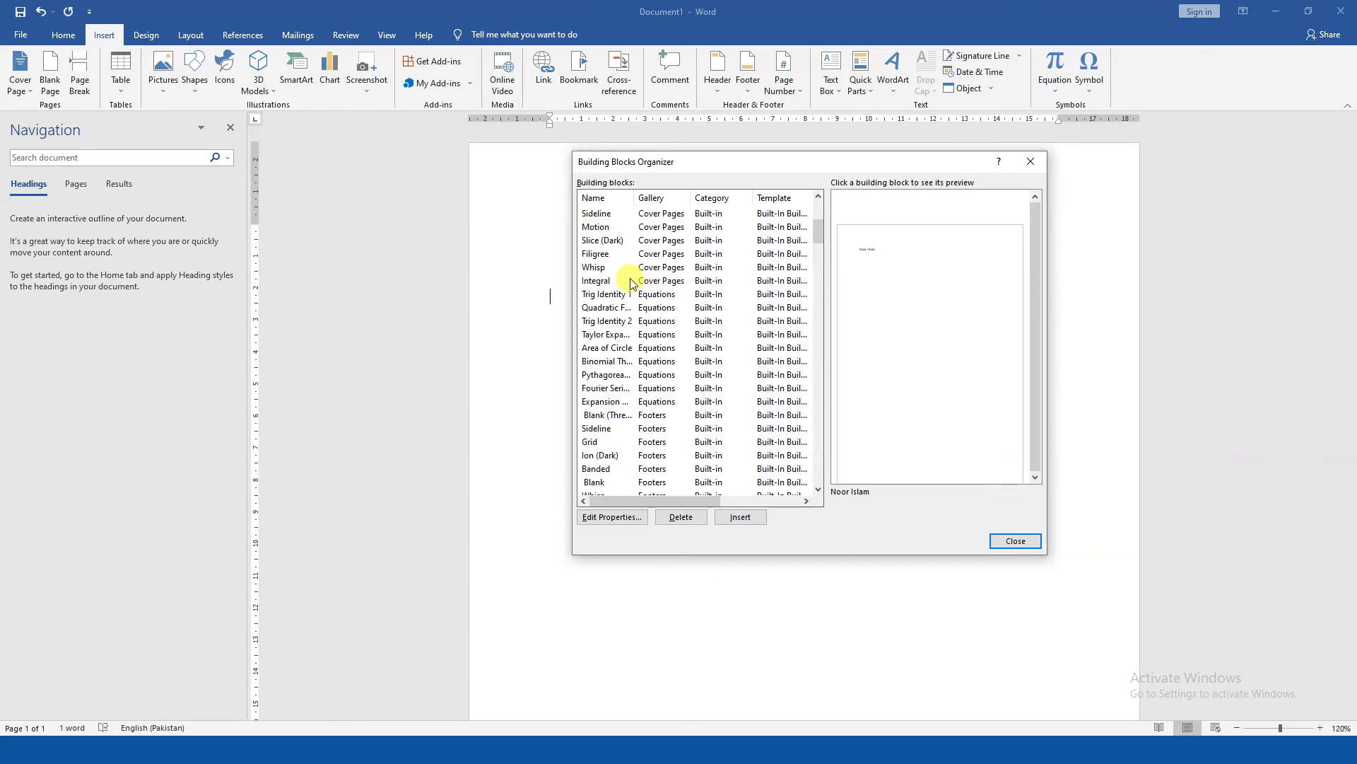
{"action": "left_click", "coordinate": [621, 347]}
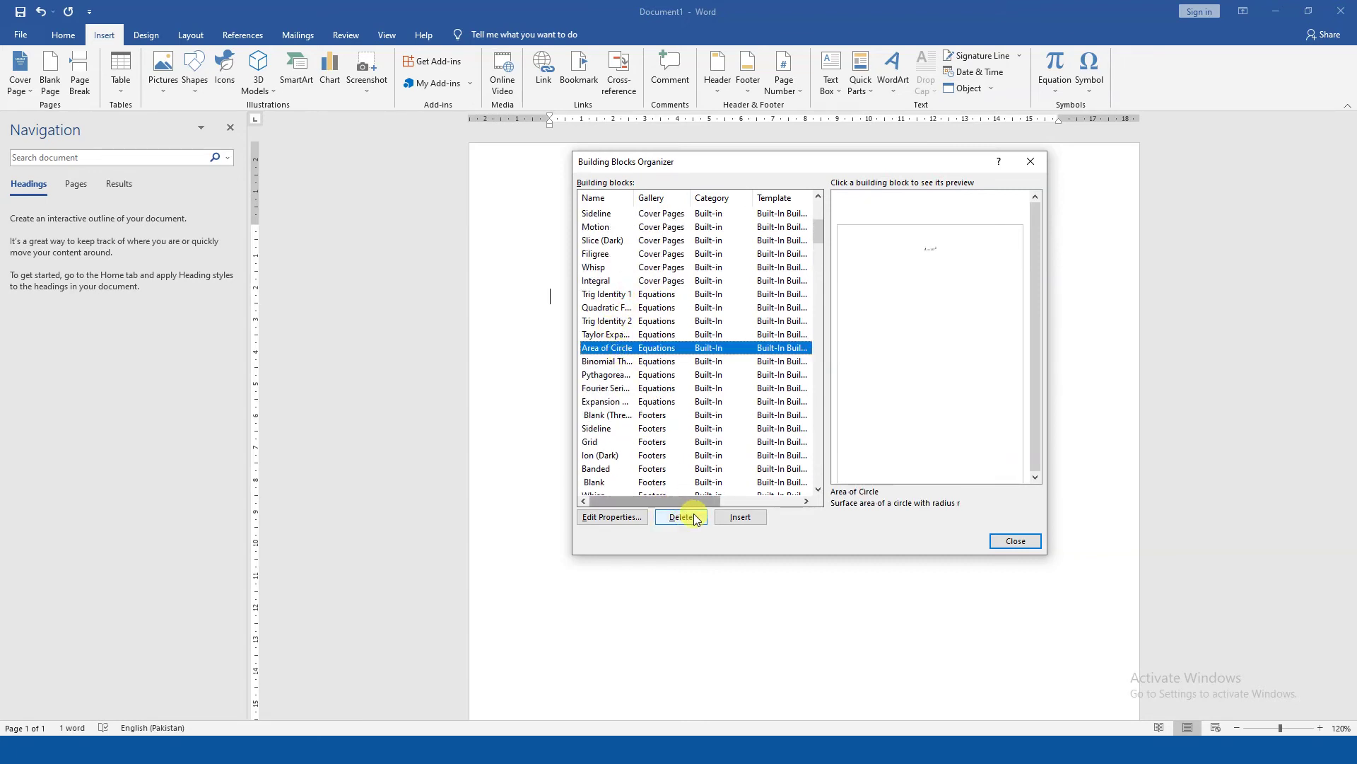
{"action": "left_click", "coordinate": [736, 517]}
{"action": "left_click", "coordinate": [868, 307]}
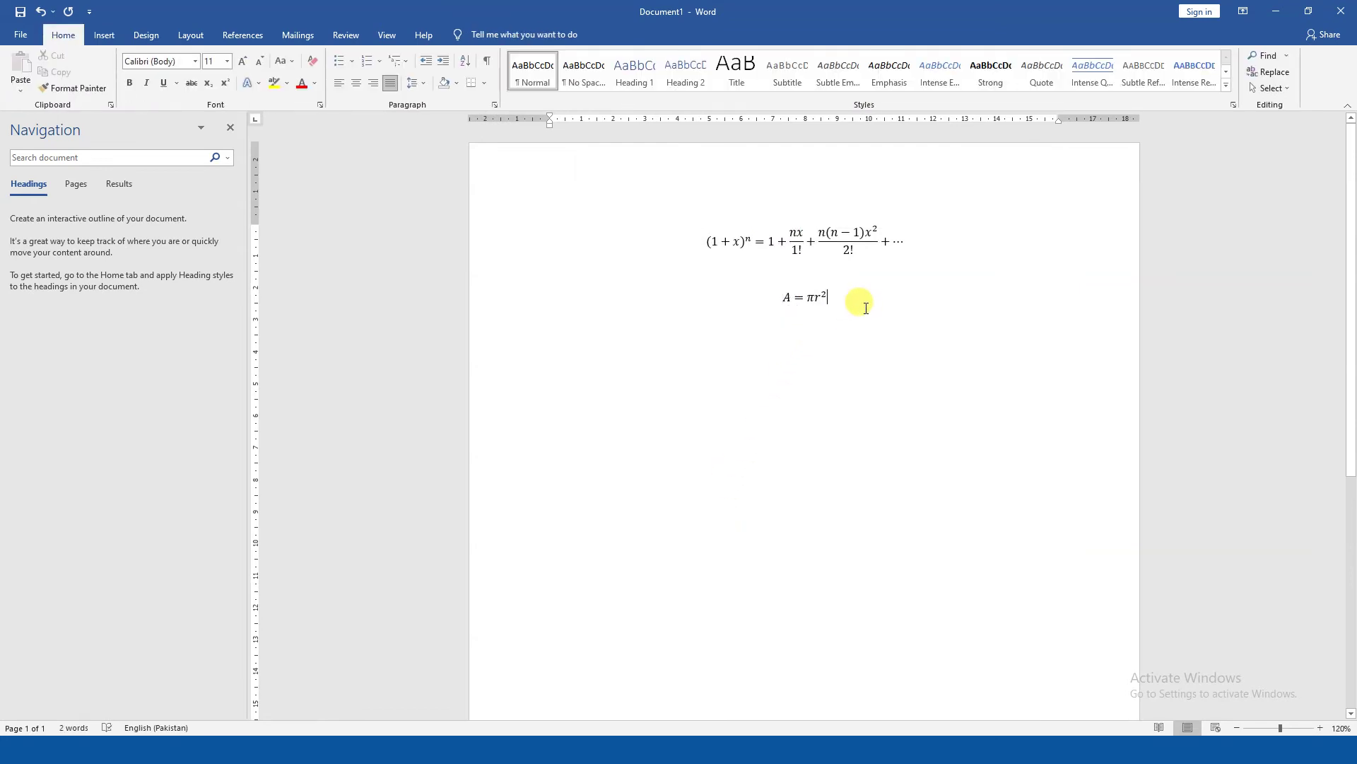
On a new line, insert the Binomial Theorem building block, (x + a)^n, from the organizer.
{"action": "key", "text": "Return"}
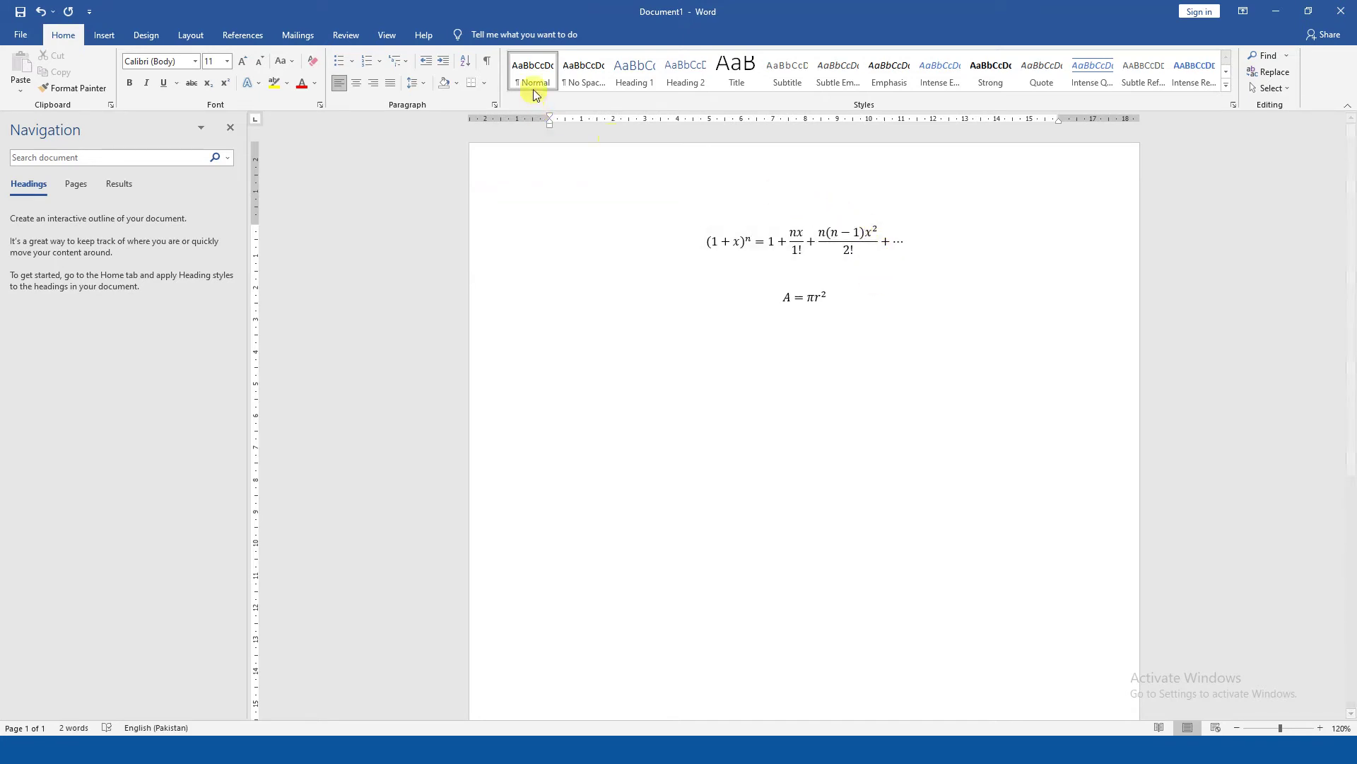
{"action": "left_click", "coordinate": [103, 35]}
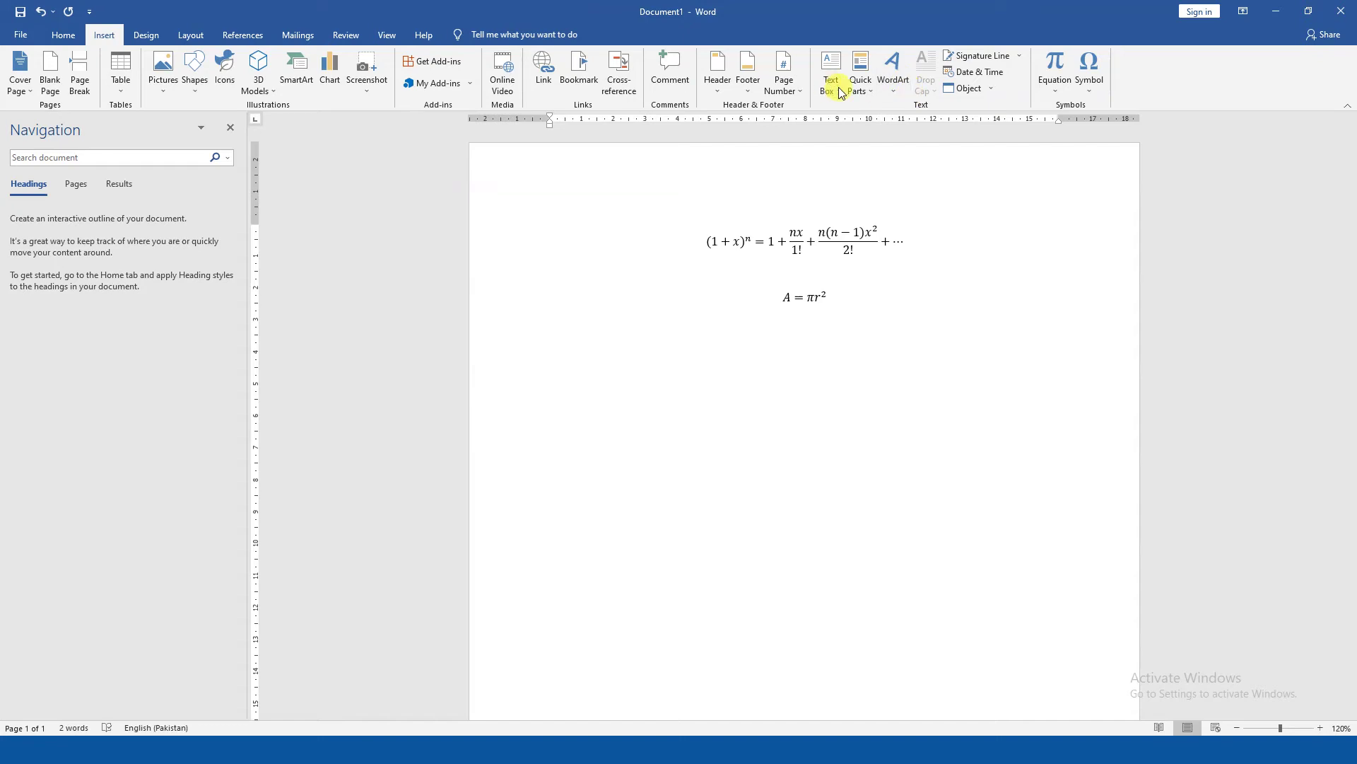
{"action": "left_click", "coordinate": [860, 83]}
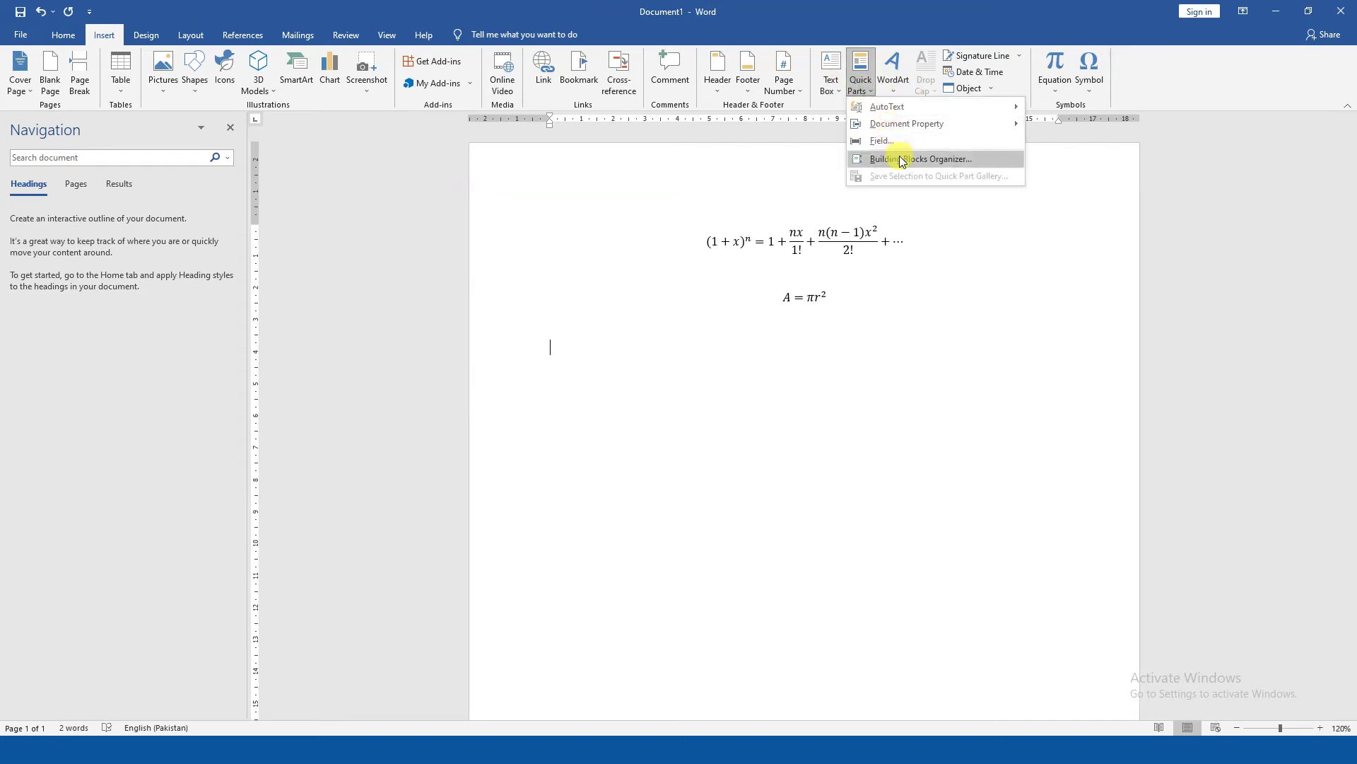
{"action": "left_click", "coordinate": [903, 161]}
{"action": "left_click", "coordinate": [667, 212]}
{"action": "left_click", "coordinate": [663, 198]}
{"action": "scroll", "coordinate": [675, 255], "scroll_direction": "down", "scroll_amount": 1}
{"action": "scroll", "coordinate": [668, 266], "scroll_direction": "down", "scroll_amount": 8}
{"action": "scroll", "coordinate": [669, 265], "scroll_direction": "up", "scroll_amount": 3}
{"action": "left_click", "coordinate": [608, 310]}
{"action": "left_click", "coordinate": [627, 322]}
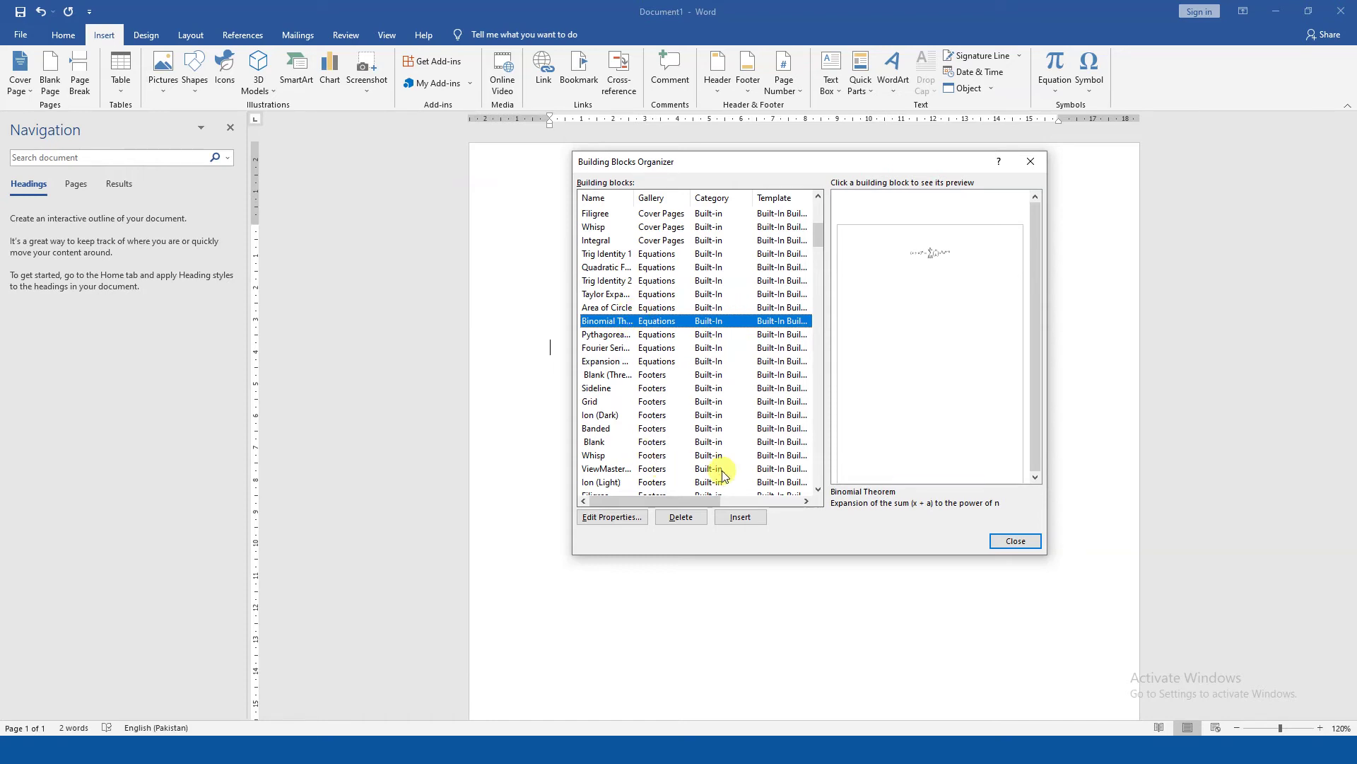
{"action": "left_click", "coordinate": [740, 517]}
{"action": "left_click", "coordinate": [942, 375]}
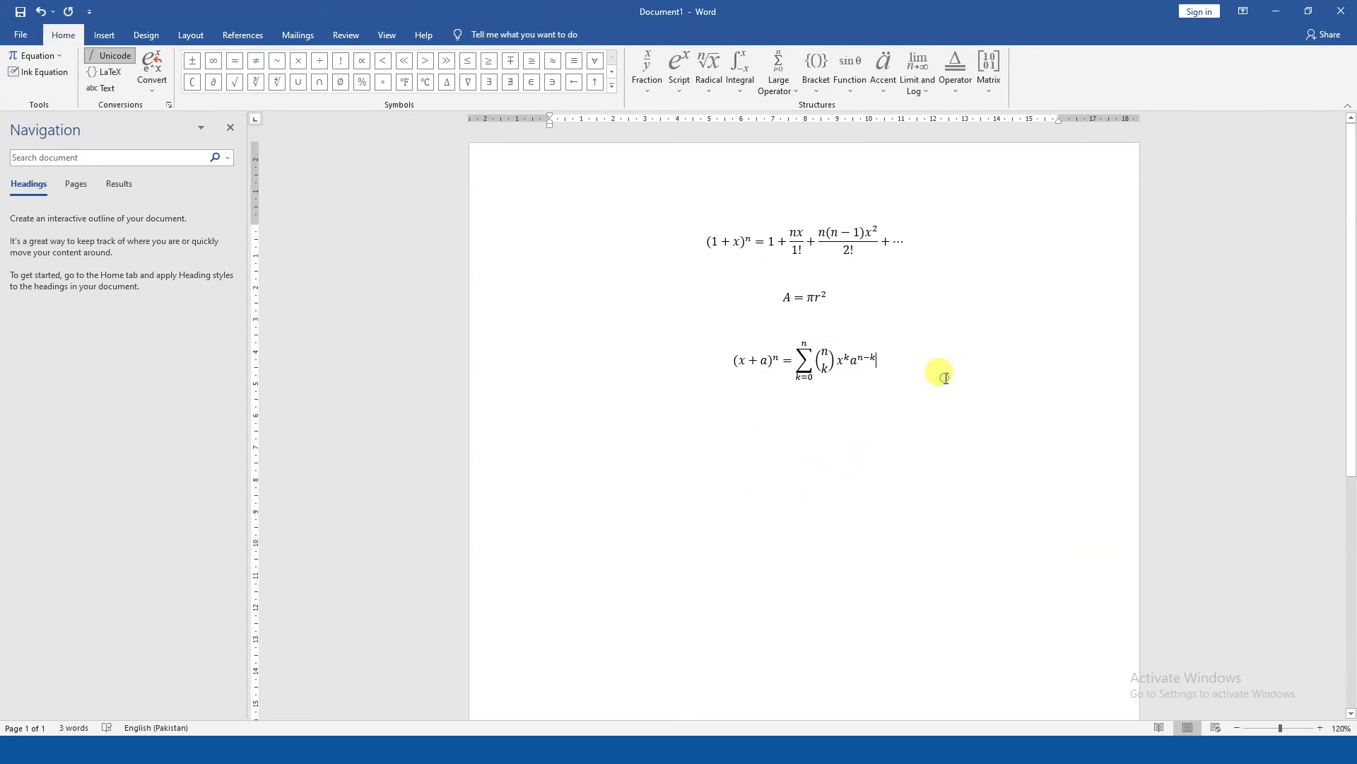
On a new left-aligned line below the binomial theorem, insert a new blank equation.
{"action": "key", "text": "Return"}
{"action": "left_click", "coordinate": [938, 373]}
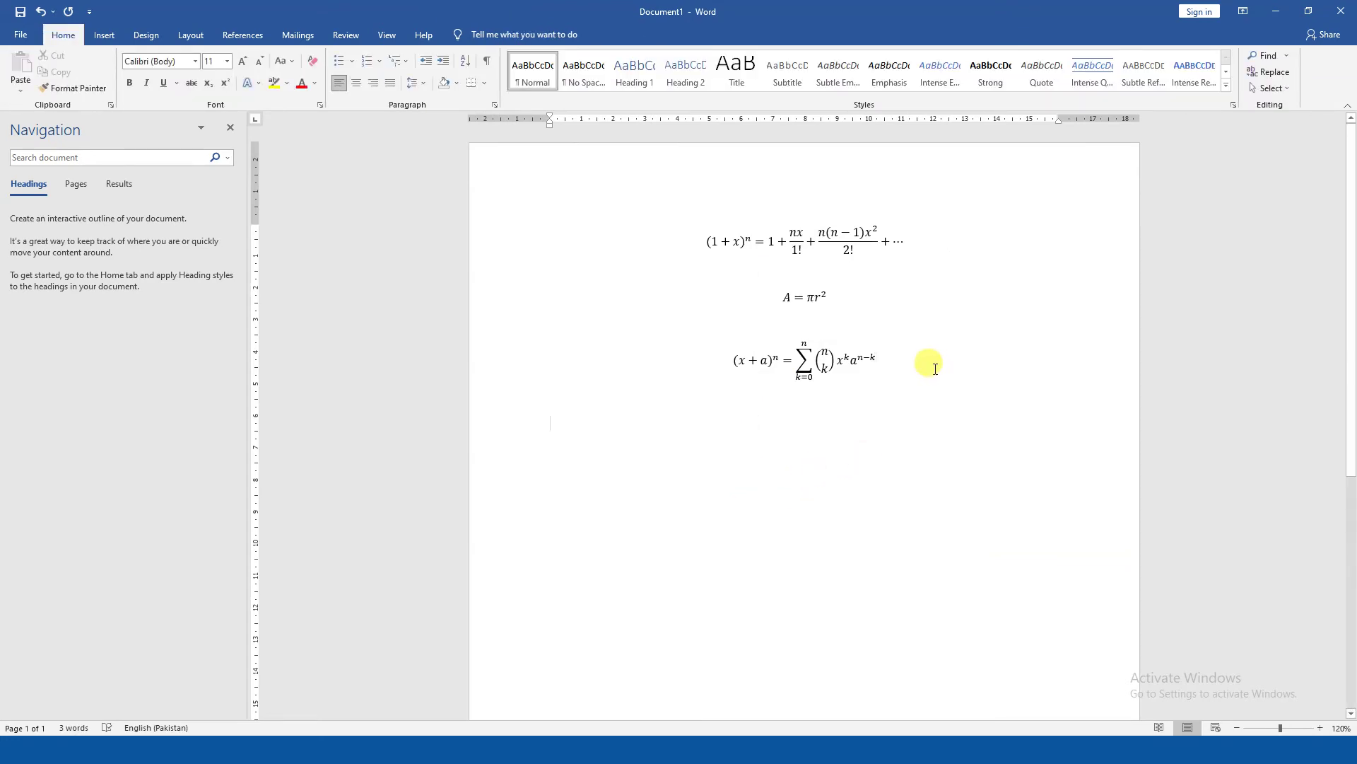
{"action": "left_click", "coordinate": [106, 37]}
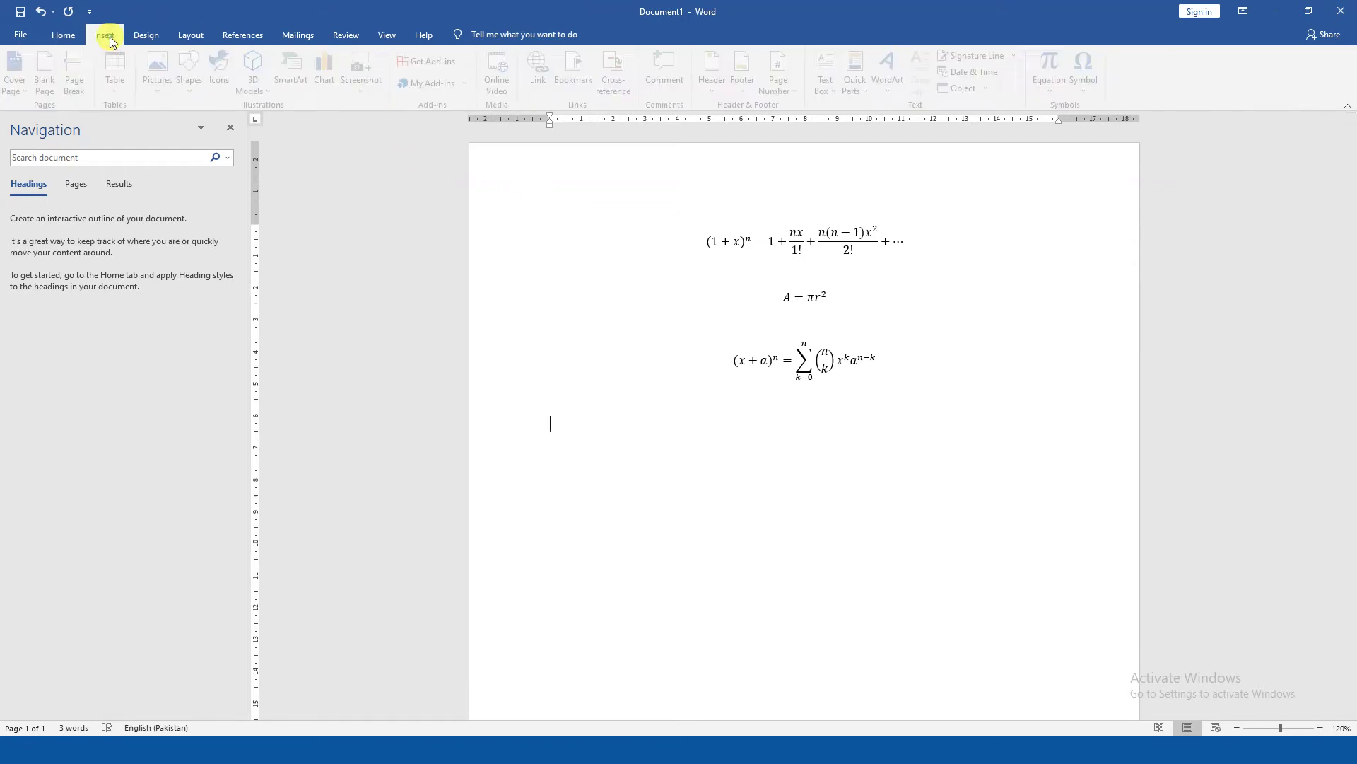
{"action": "left_click", "coordinate": [1056, 88]}
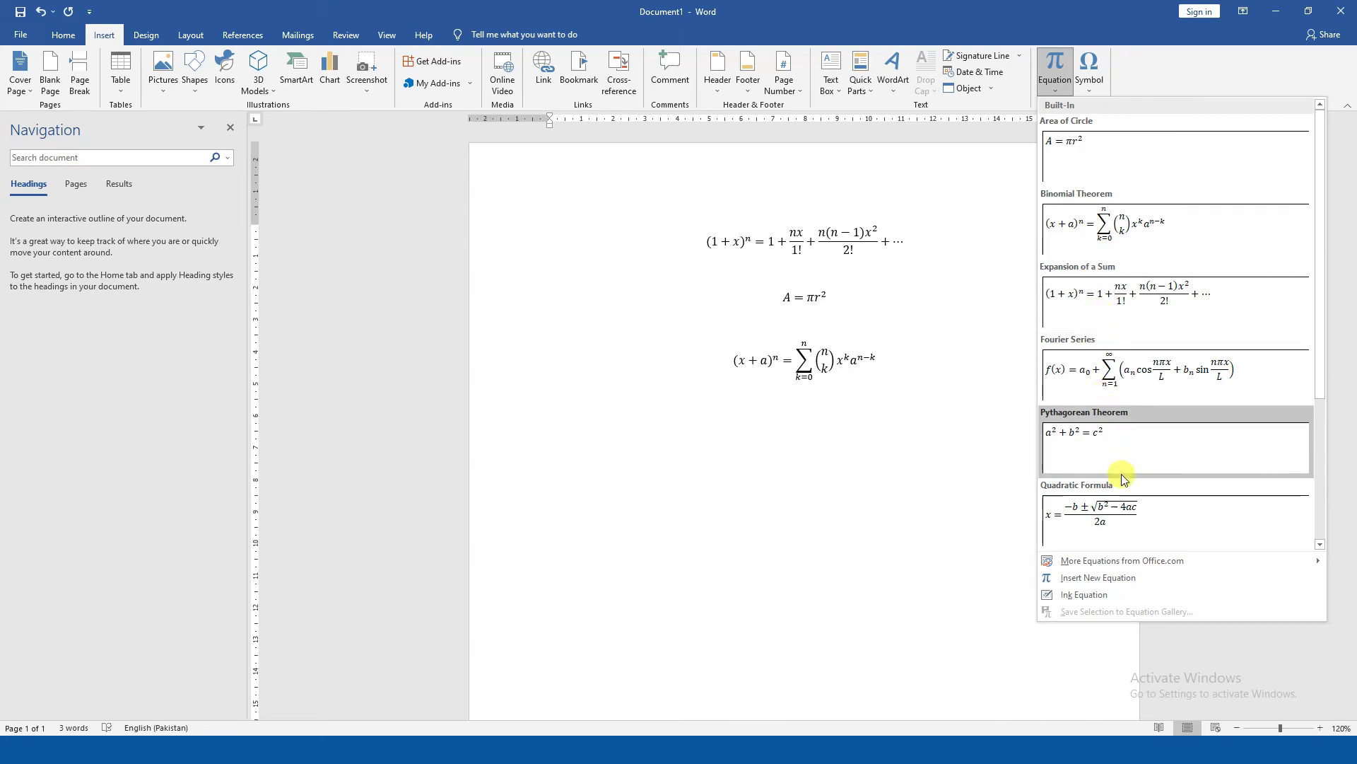
{"action": "left_click", "coordinate": [1136, 578]}
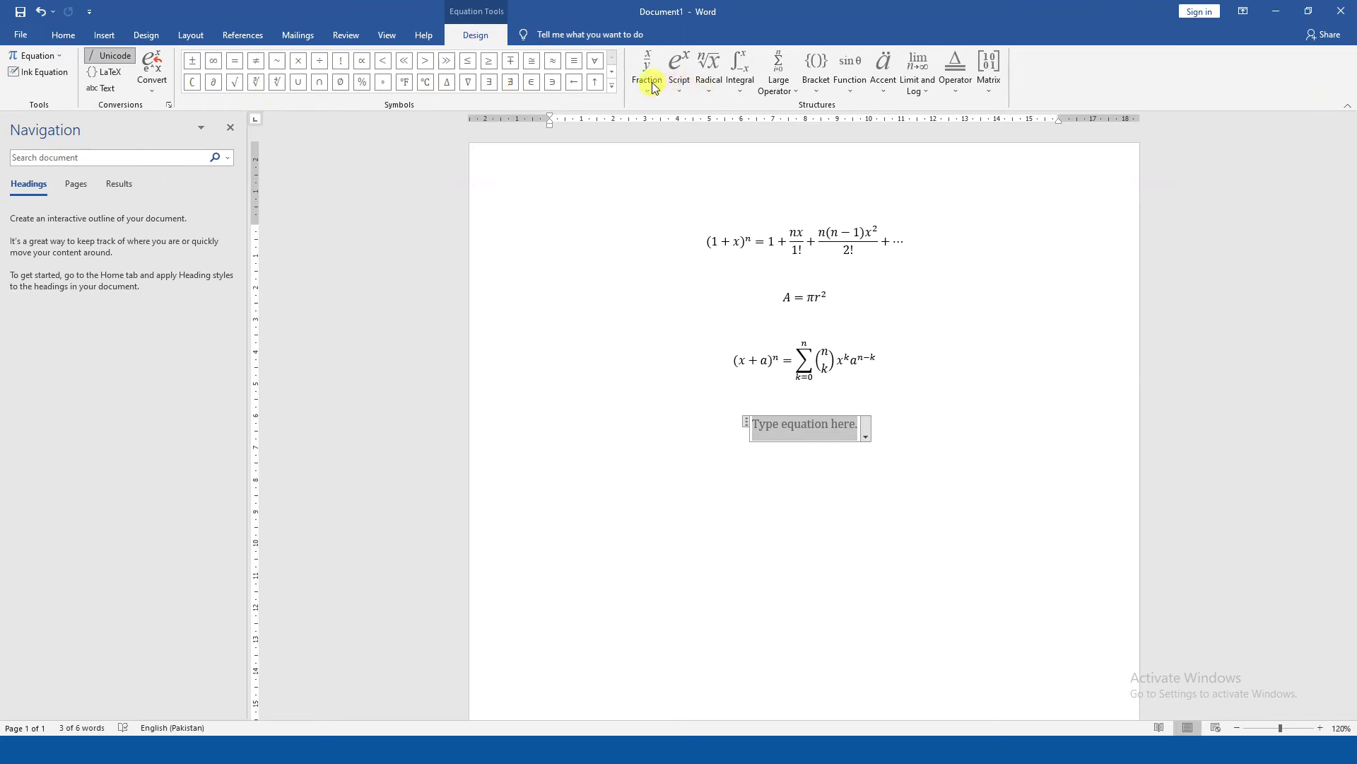
Build the stacked fraction 3/4 in the equation, then start a new line below it.
{"action": "left_click", "coordinate": [646, 78]}
{"action": "left_click", "coordinate": [658, 145]}
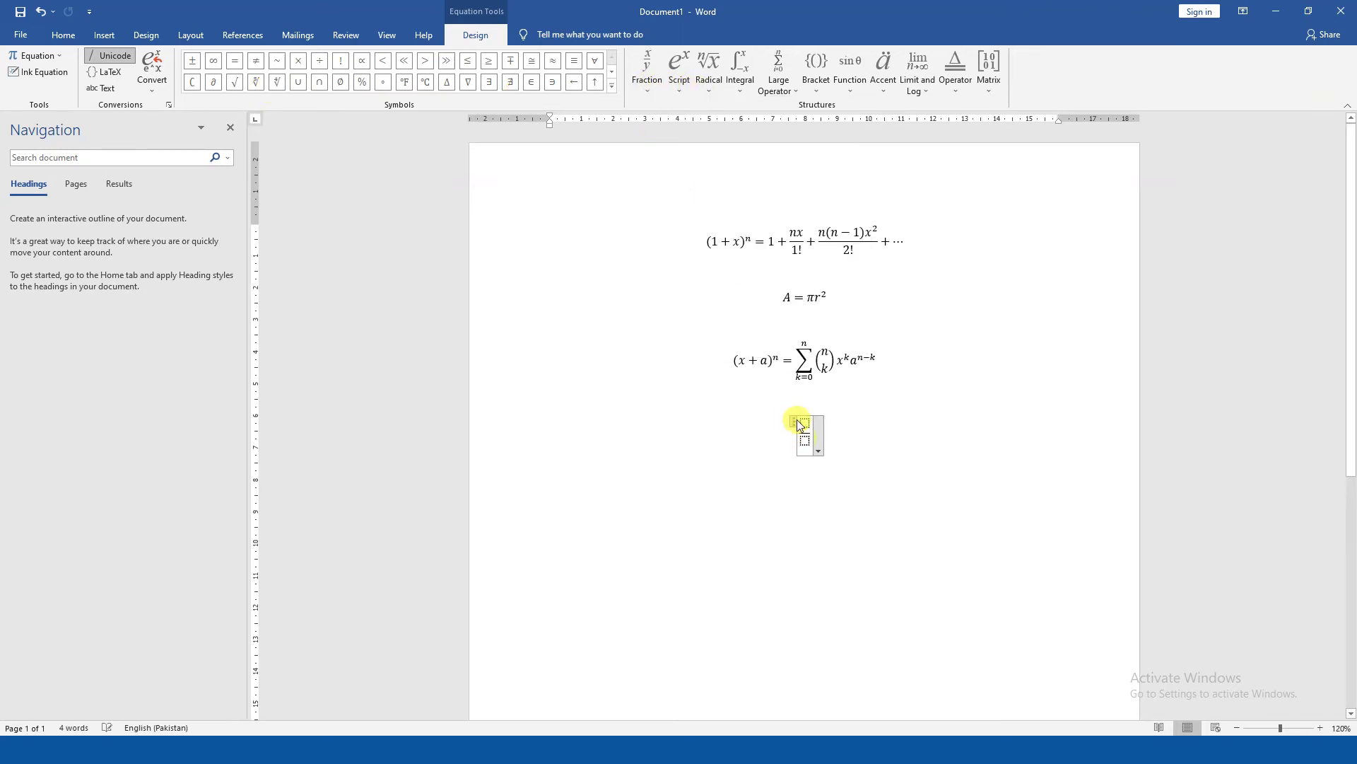
{"action": "type", "text": "3"}
{"action": "left_click", "coordinate": [806, 439]}
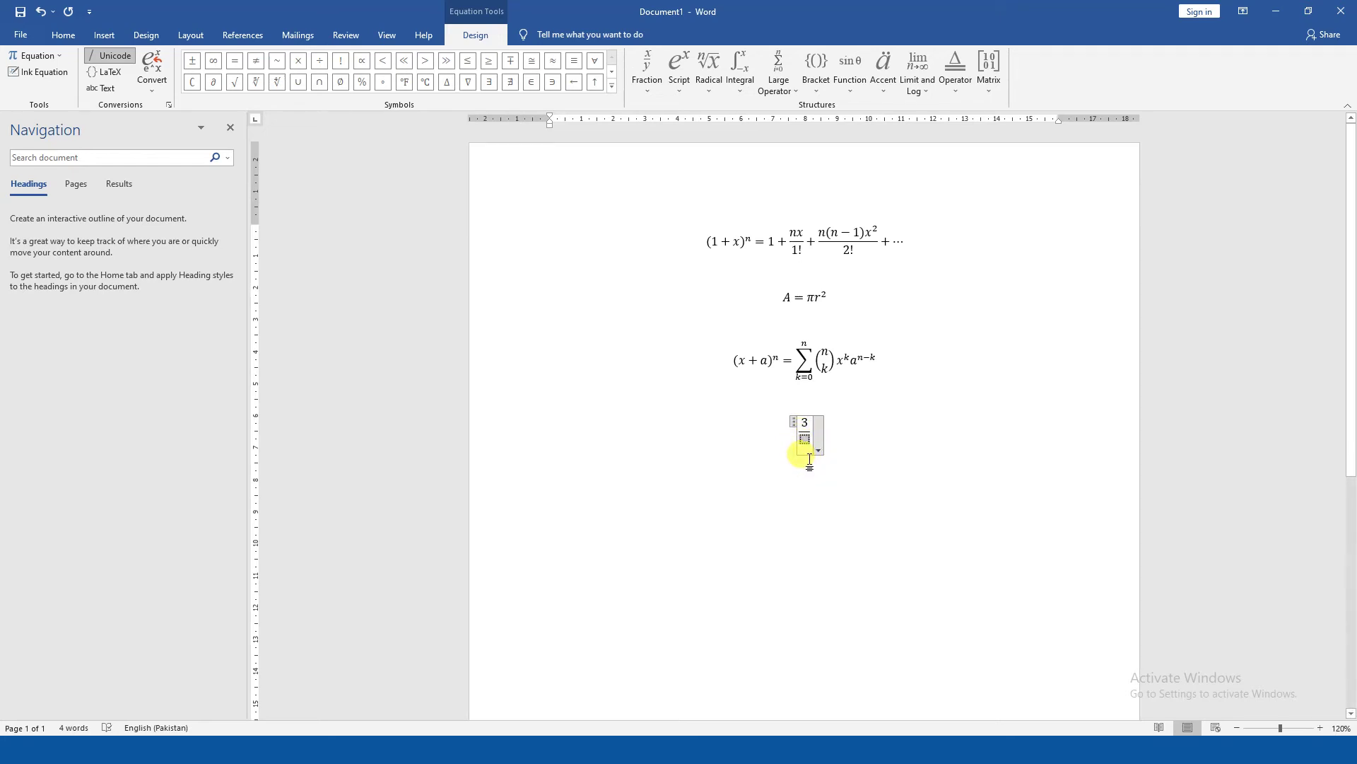
{"action": "type", "text": "4"}
{"action": "left_click", "coordinate": [870, 431]}
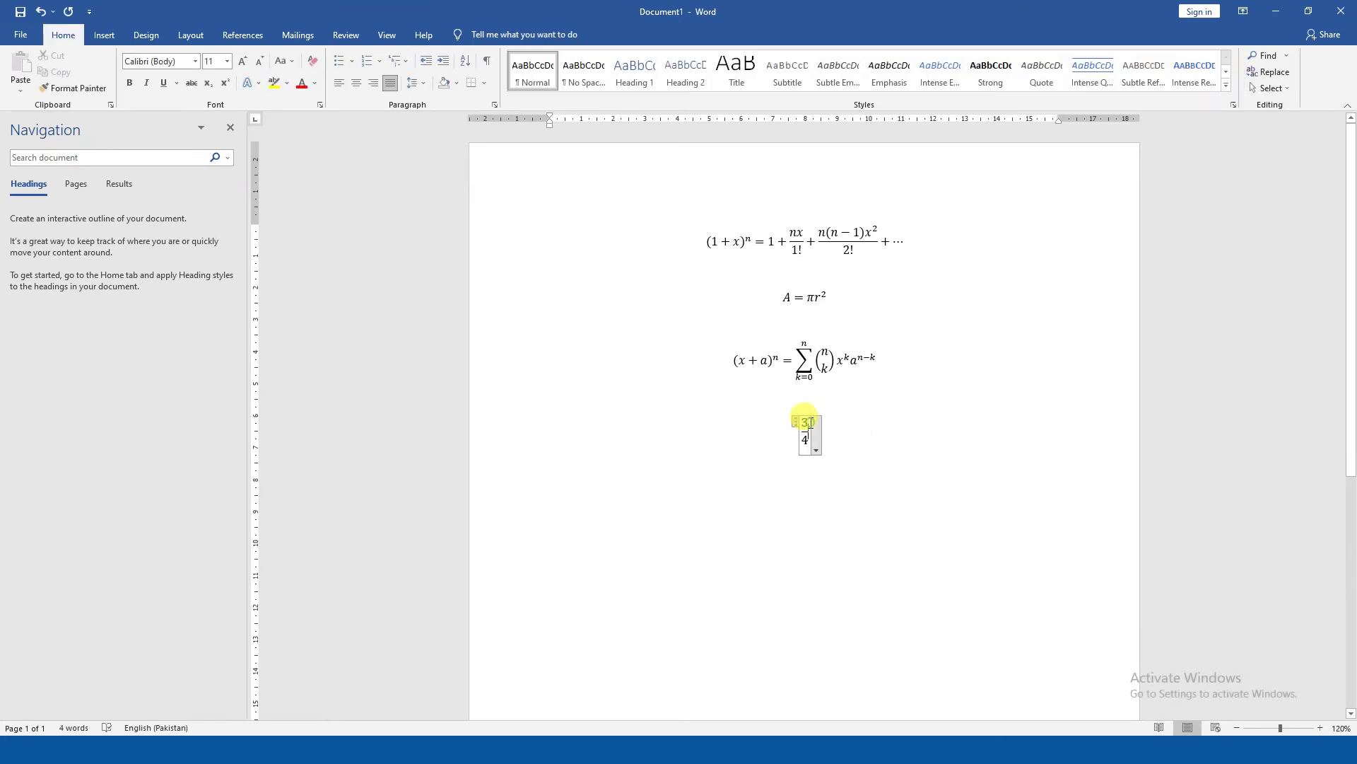
{"action": "left_click", "coordinate": [863, 434]}
{"action": "key", "text": "Return"}
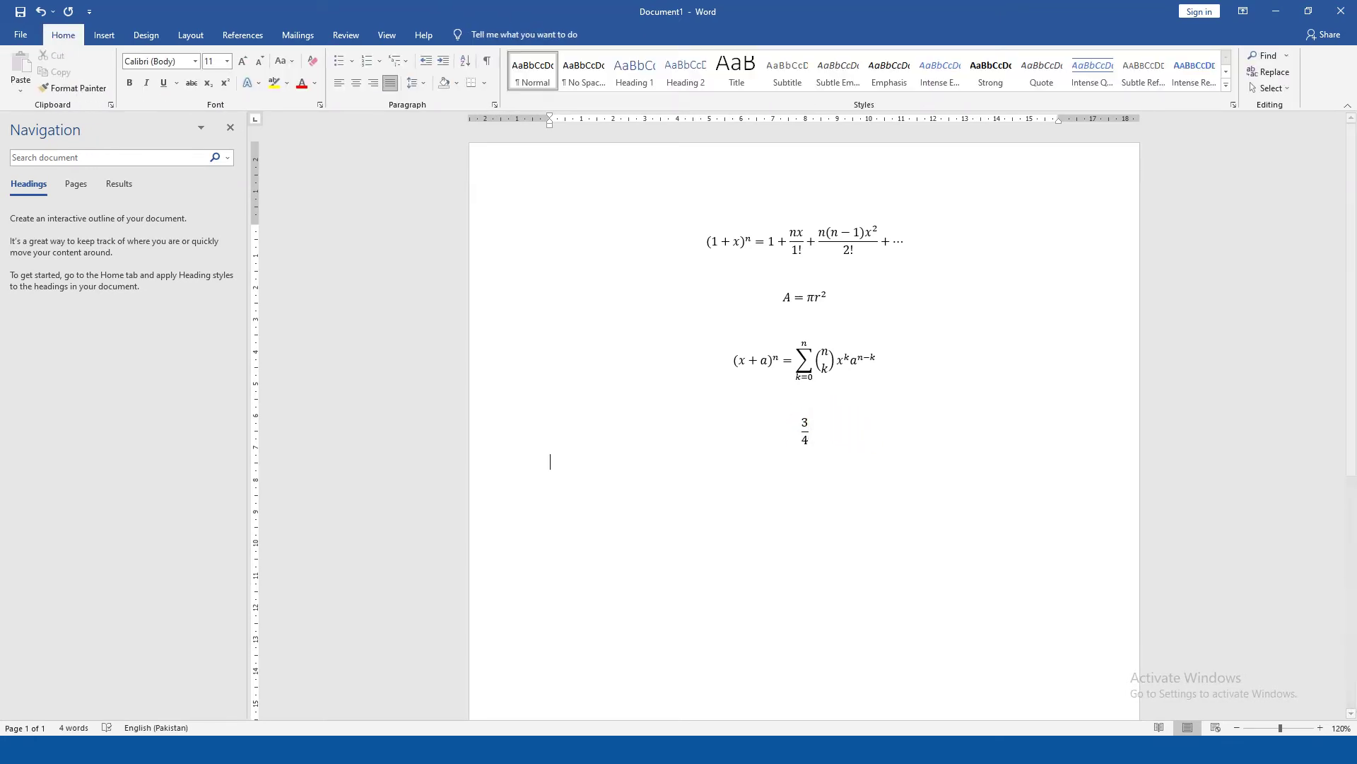
{"action": "left_click", "coordinate": [104, 34]}
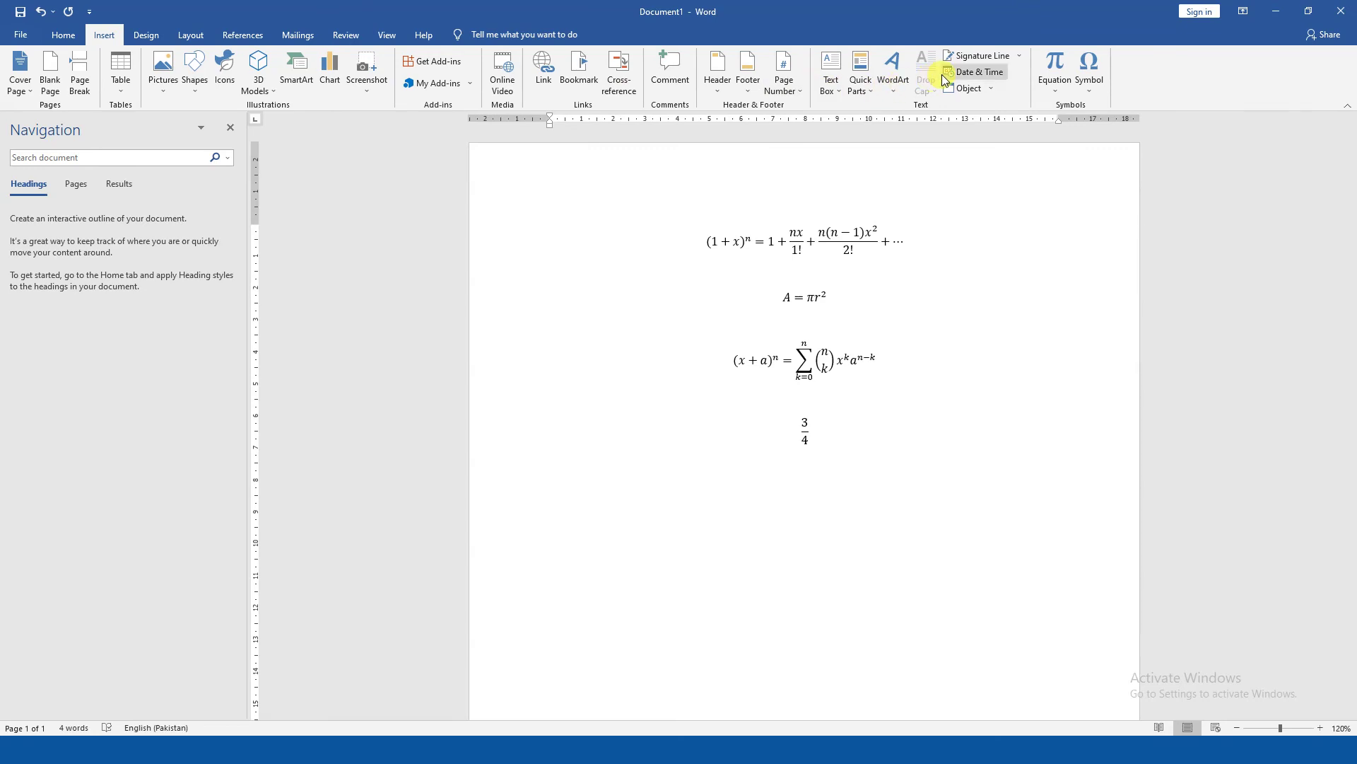
Insert the built-in Fourier Series equation from the Equation gallery and place the cursor below it.
{"action": "left_click", "coordinate": [1055, 84]}
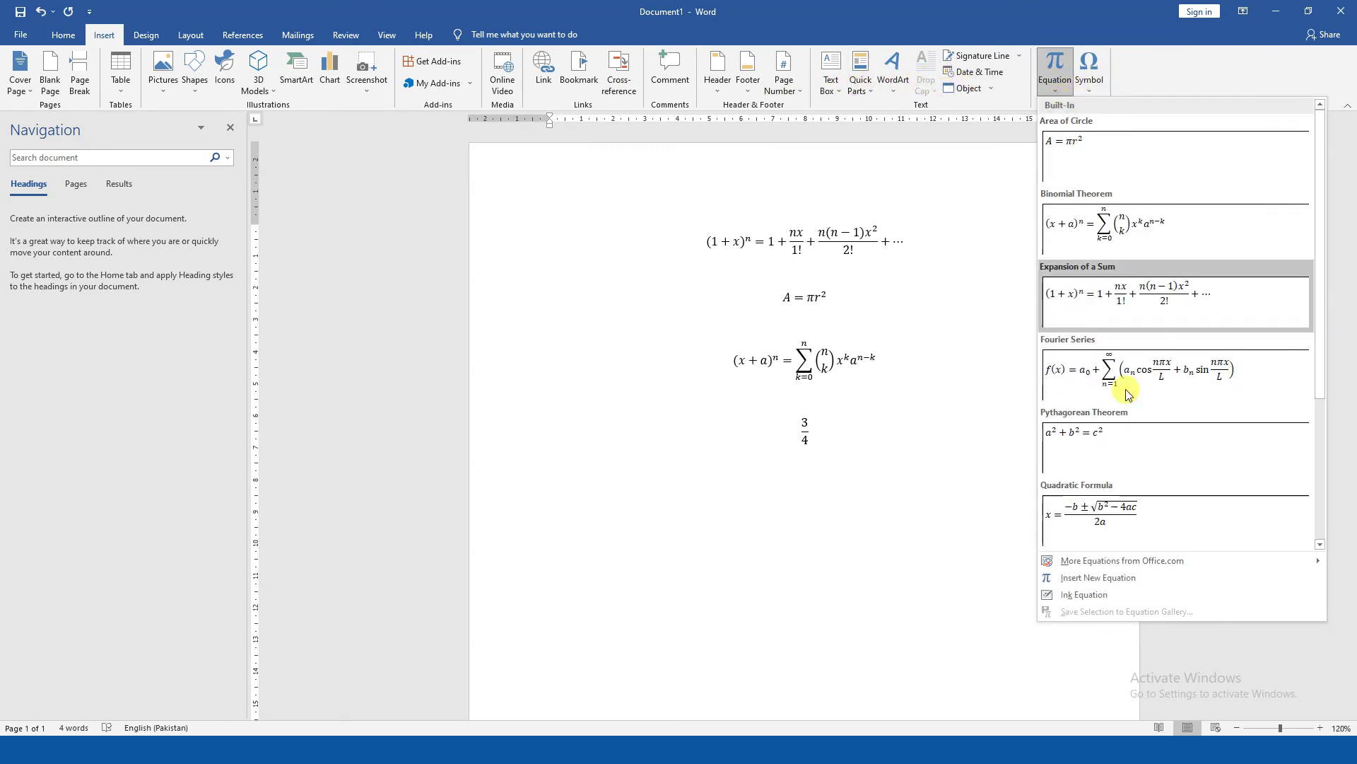
{"action": "mouse_move", "coordinate": [1121, 560]}
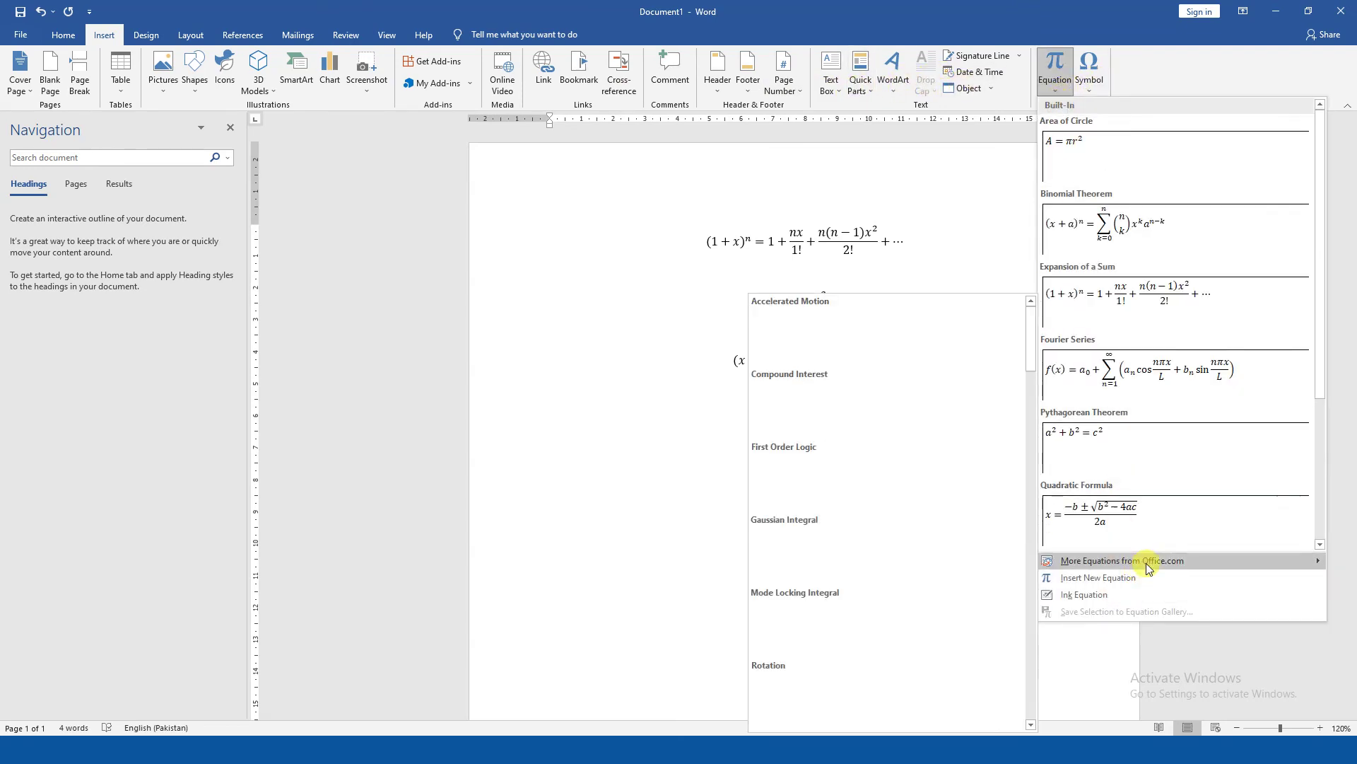
{"action": "scroll", "coordinate": [860, 537], "scroll_direction": "down", "scroll_amount": 3}
{"action": "scroll", "coordinate": [860, 537], "scroll_direction": "down", "scroll_amount": 1}
{"action": "scroll", "coordinate": [852, 537], "scroll_direction": "down", "scroll_amount": 1}
{"action": "scroll", "coordinate": [845, 536], "scroll_direction": "down", "scroll_amount": 1}
{"action": "scroll", "coordinate": [841, 536], "scroll_direction": "down", "scroll_amount": 1}
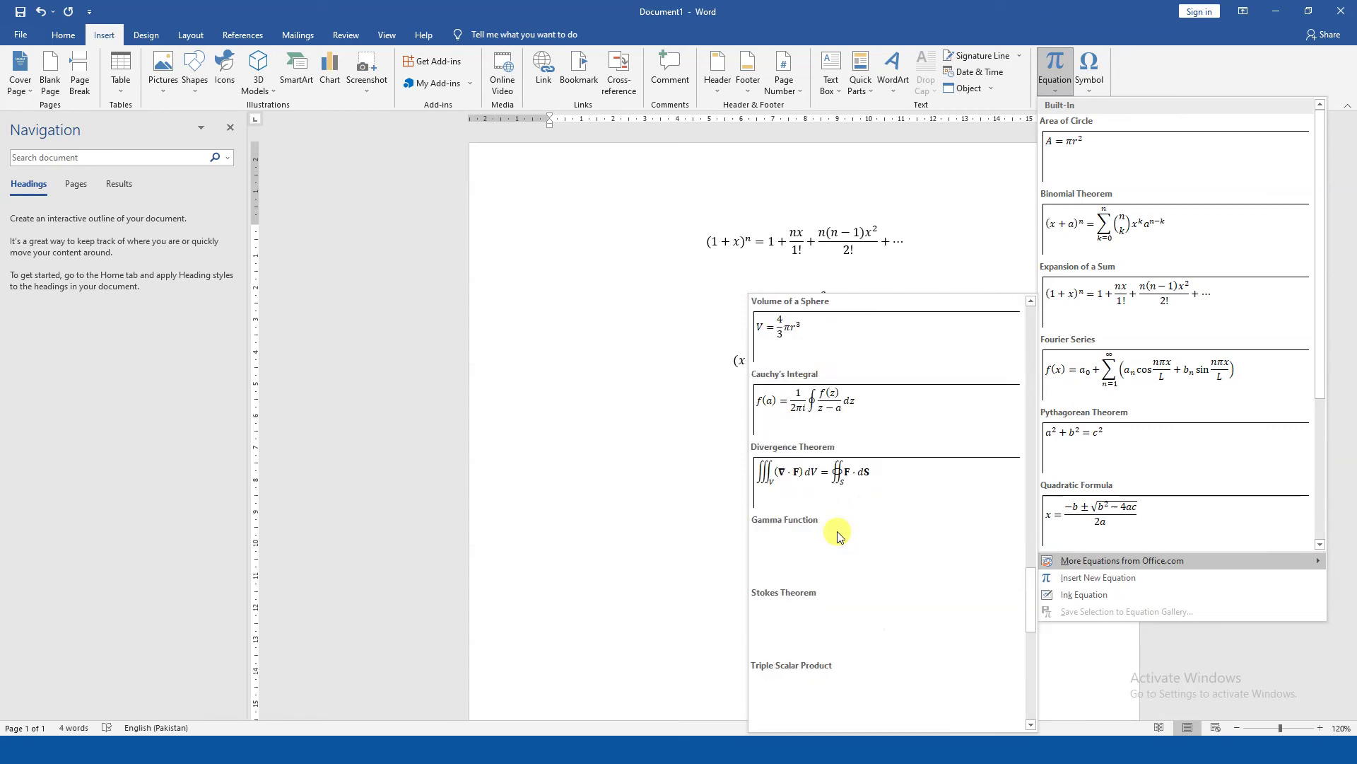
{"action": "scroll", "coordinate": [839, 535], "scroll_direction": "down", "scroll_amount": 3}
{"action": "scroll", "coordinate": [851, 571], "scroll_direction": "down", "scroll_amount": 2}
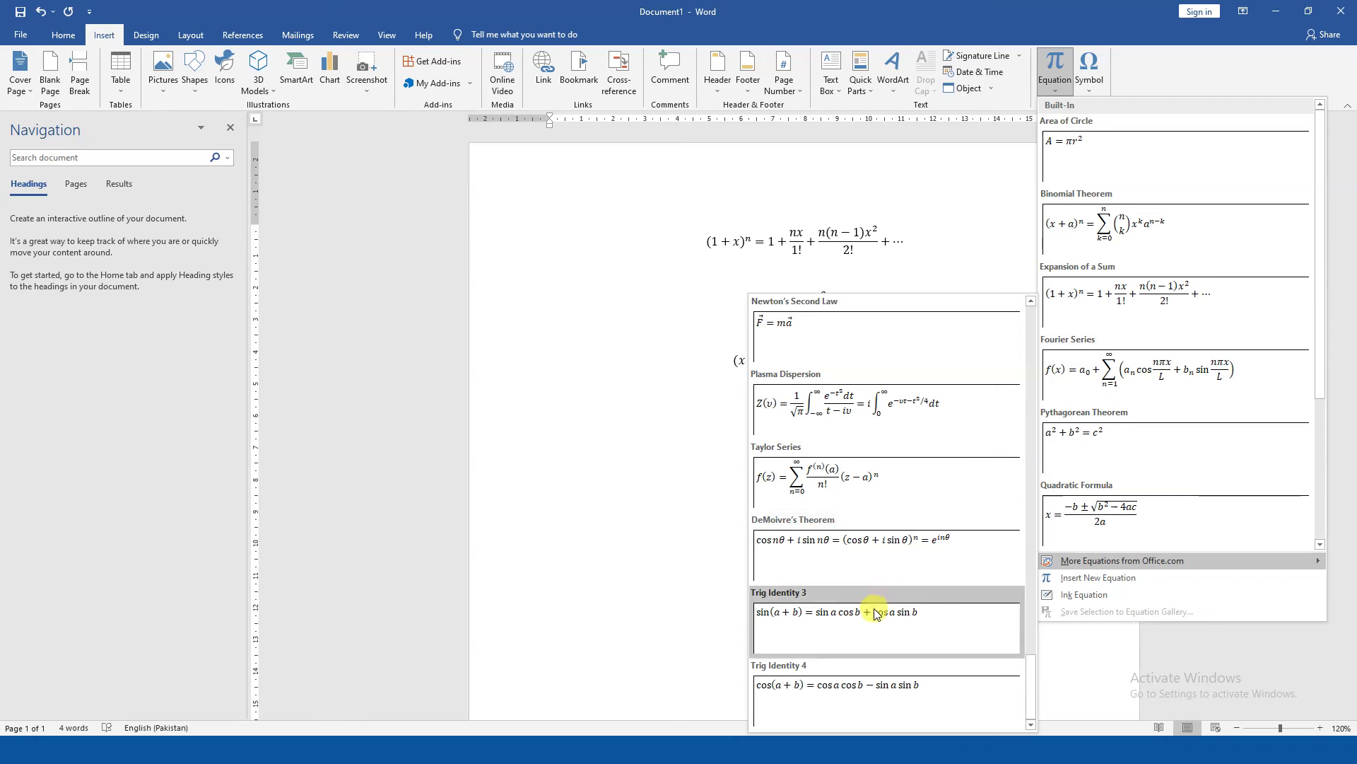
{"action": "scroll", "coordinate": [912, 637], "scroll_direction": "up", "scroll_amount": 5}
{"action": "scroll", "coordinate": [944, 559], "scroll_direction": "up", "scroll_amount": 5}
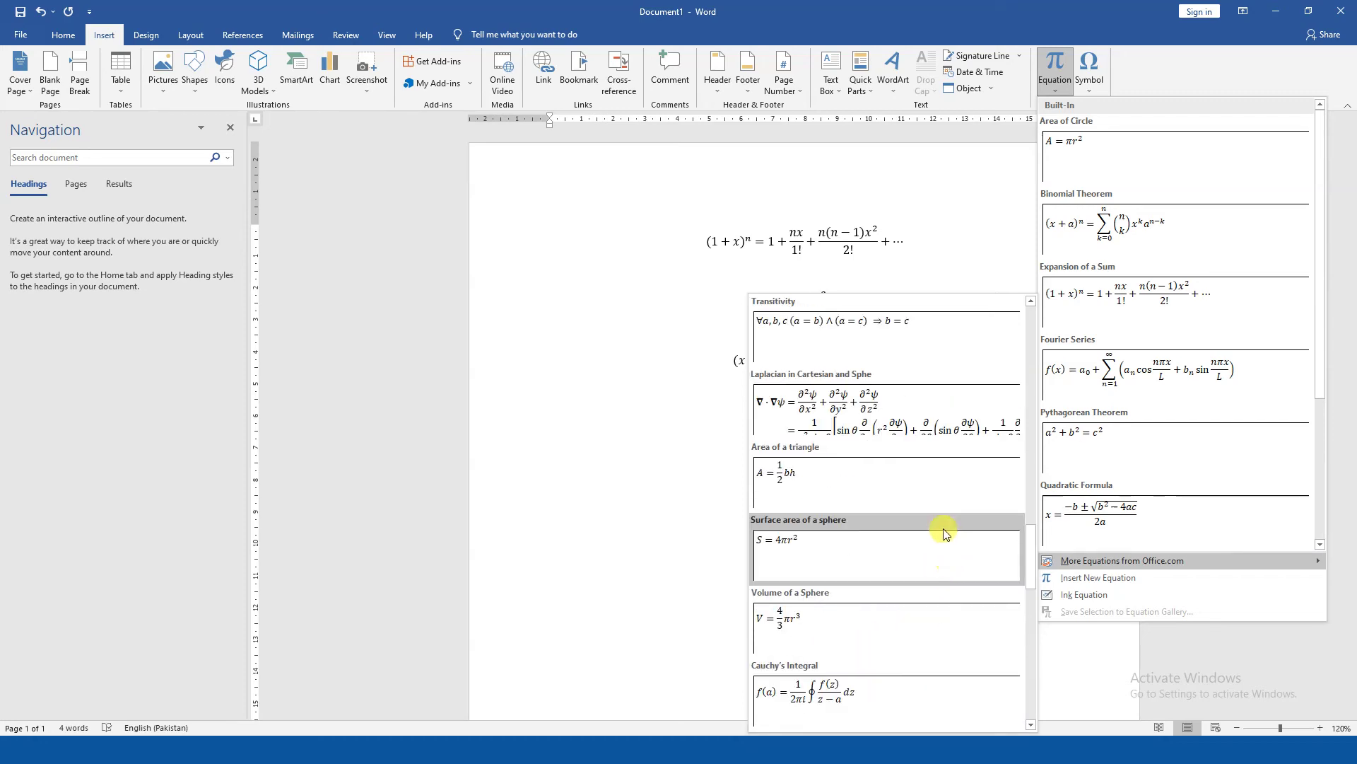
{"action": "scroll", "coordinate": [919, 495], "scroll_direction": "up", "scroll_amount": 5}
{"action": "scroll", "coordinate": [891, 484], "scroll_direction": "down", "scroll_amount": 3}
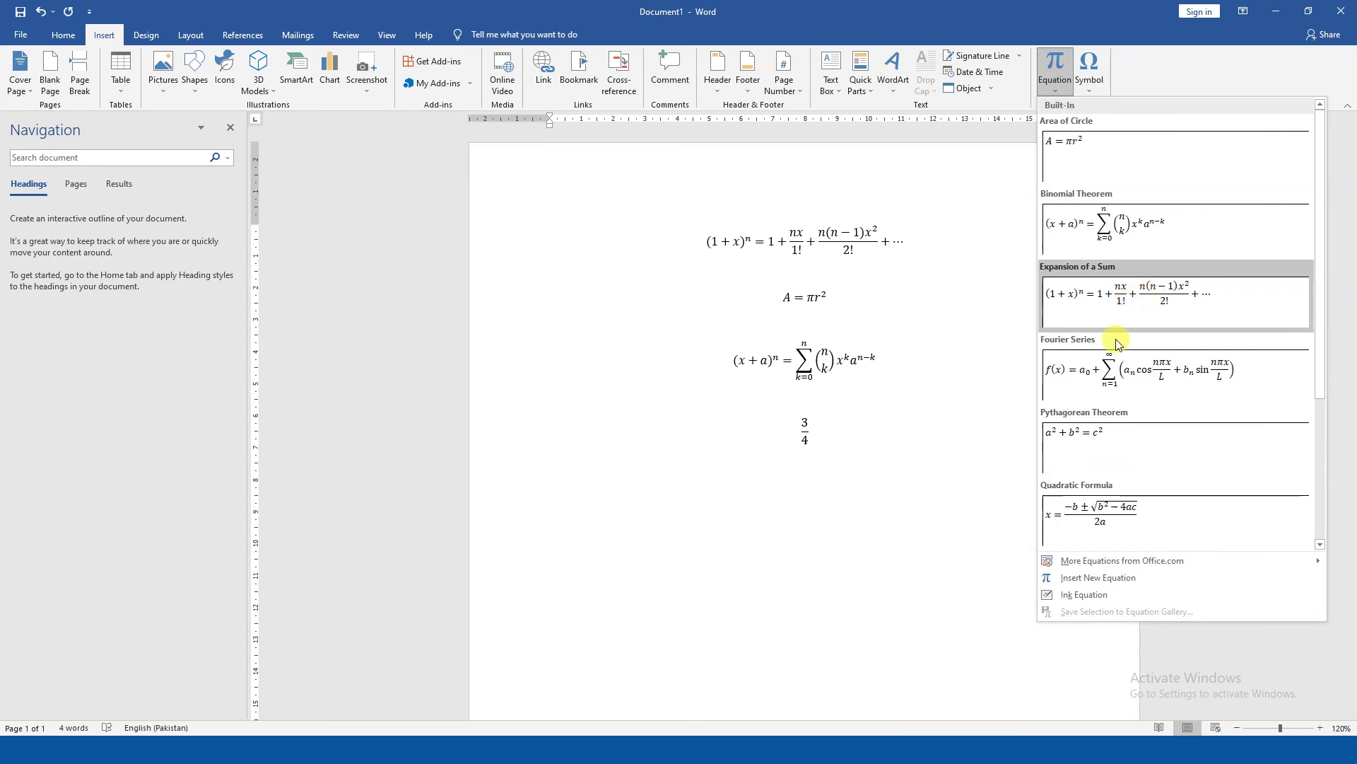
{"action": "left_click", "coordinate": [1103, 377]}
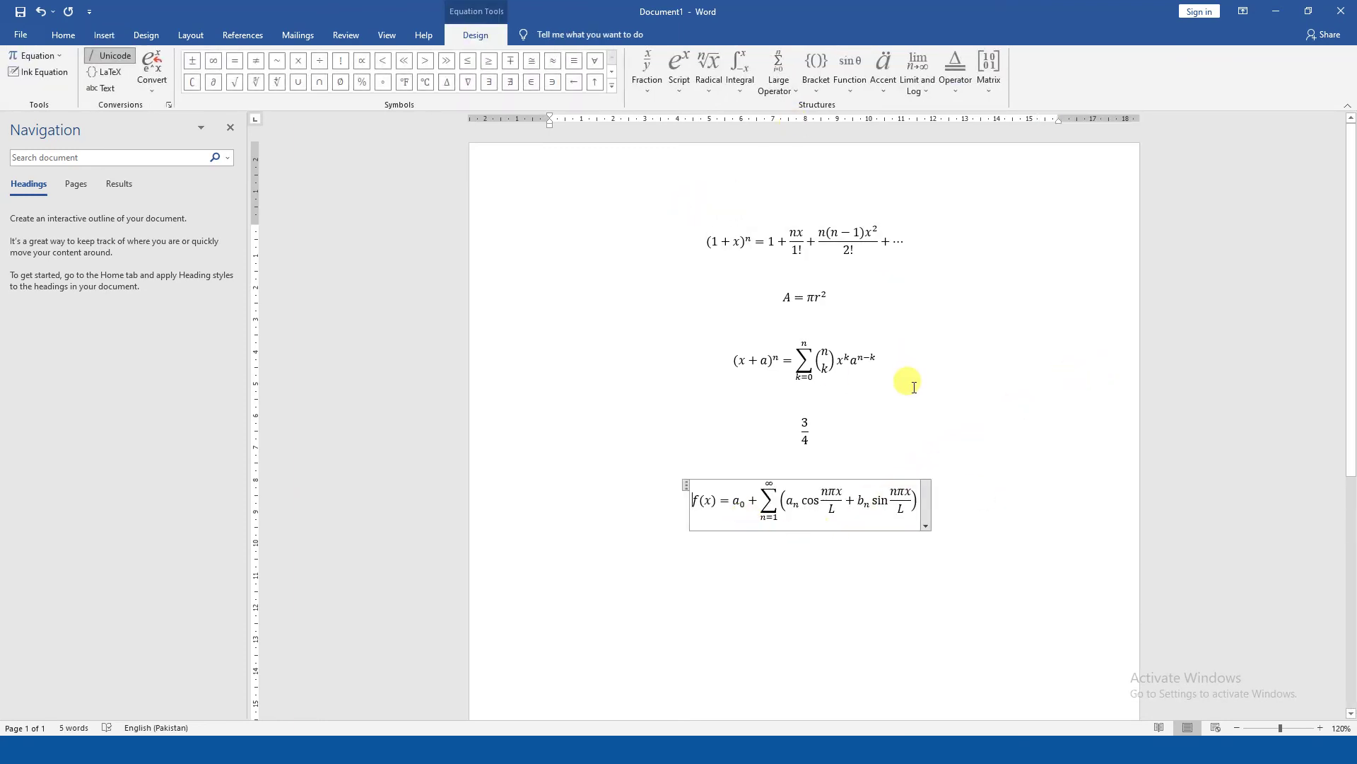
{"action": "left_click", "coordinate": [940, 465]}
{"action": "left_click", "coordinate": [914, 504]}
{"action": "left_click", "coordinate": [930, 495]}
Insert a new blank equation on a line below the Fourier series.
{"action": "key", "text": "Return"}
{"action": "left_click", "coordinate": [95, 36]}
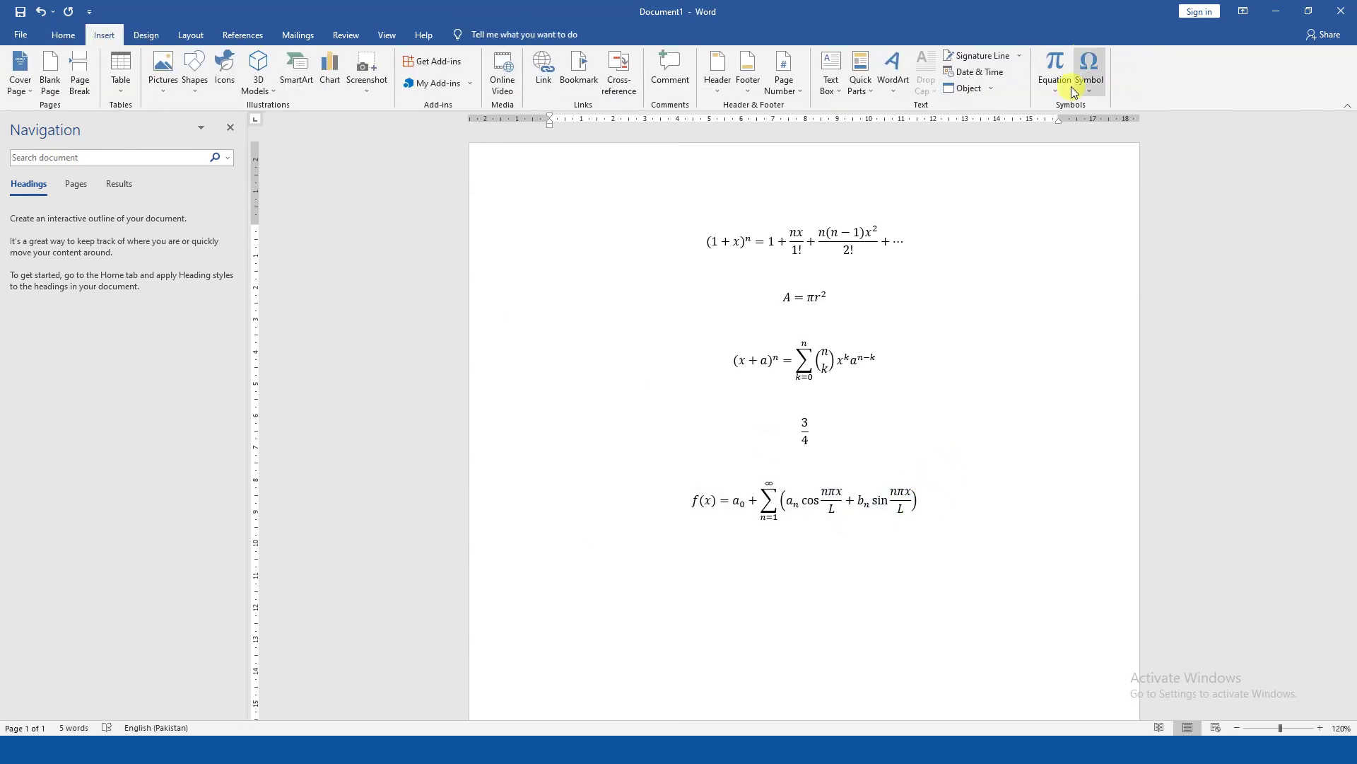
{"action": "left_click", "coordinate": [1055, 85]}
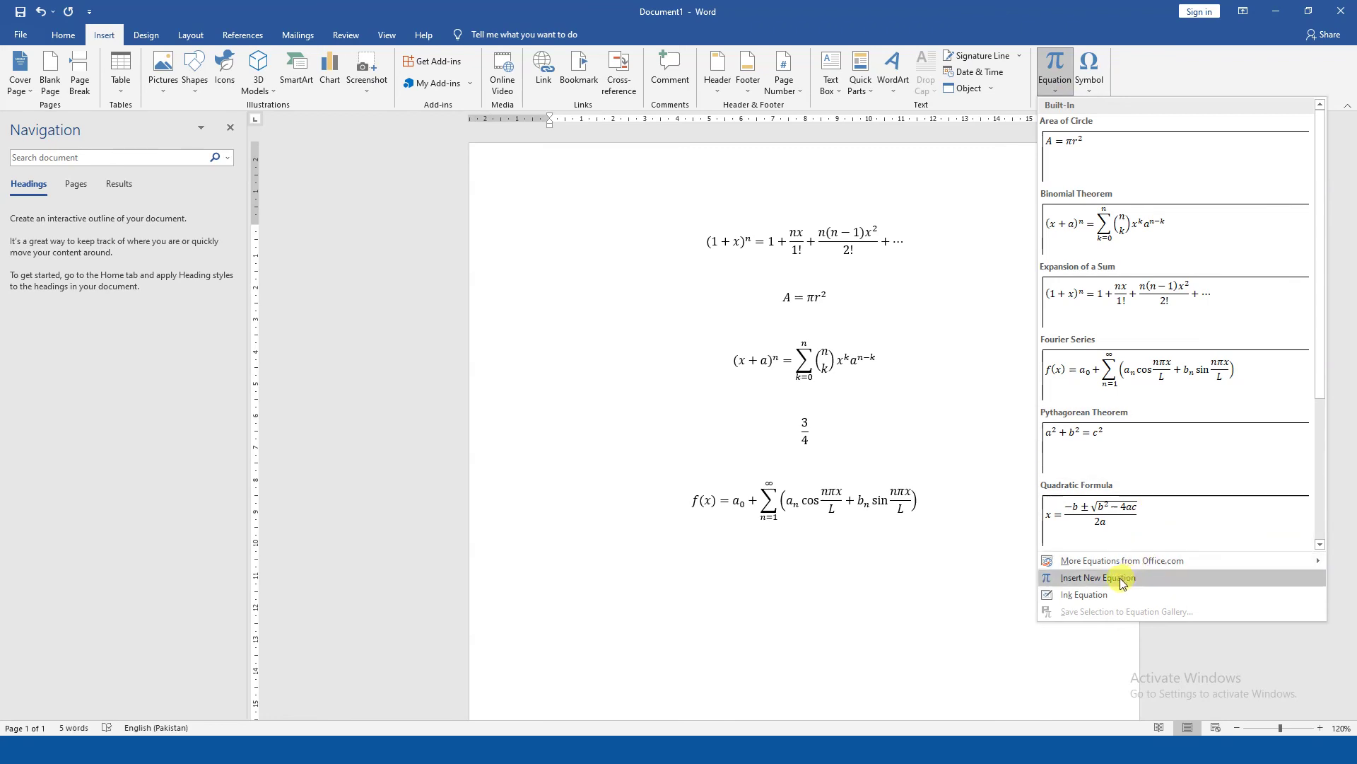
{"action": "left_click", "coordinate": [1120, 578]}
{"action": "left_click", "coordinate": [876, 375]}
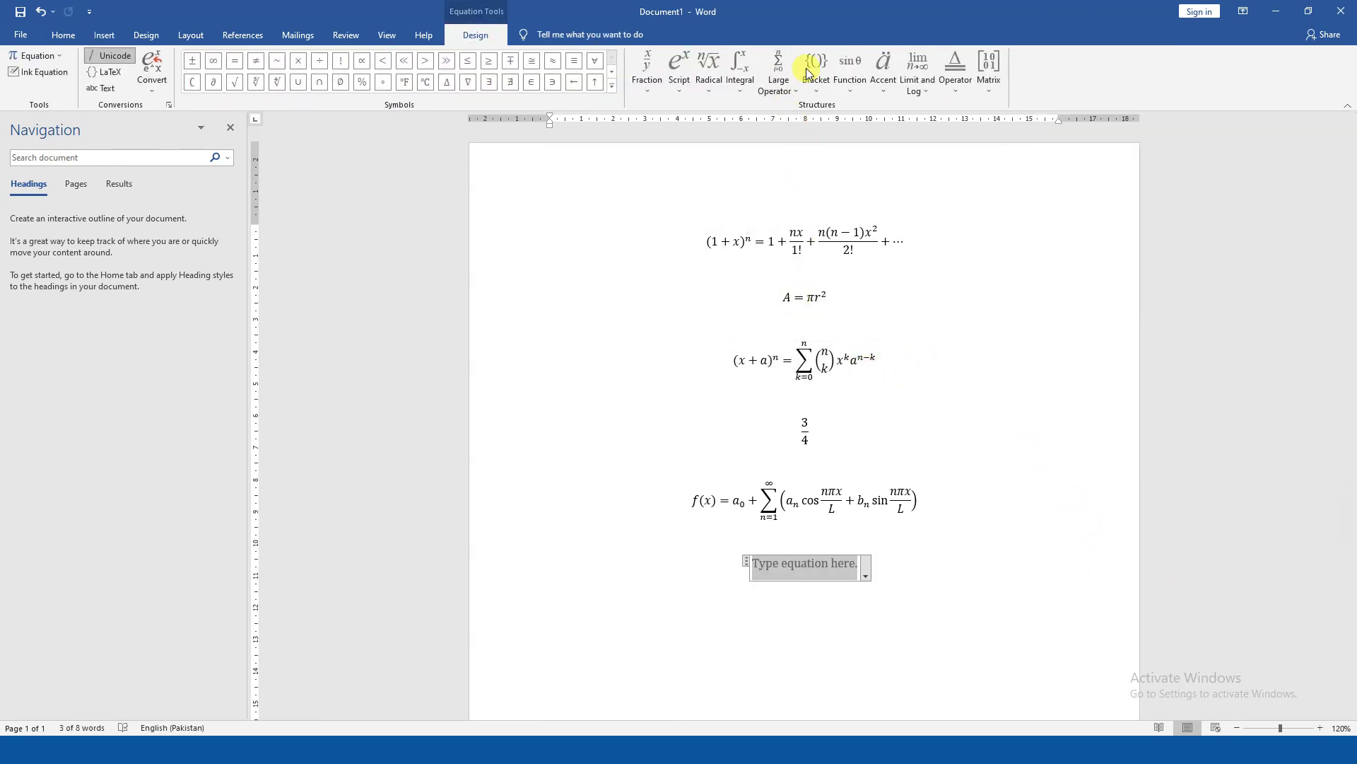
Browse the Bracket, Function, Fraction, Script, Radical, Integral and Matrix structure galleries.
{"action": "left_click", "coordinate": [817, 91]}
{"action": "left_click", "coordinate": [850, 85]}
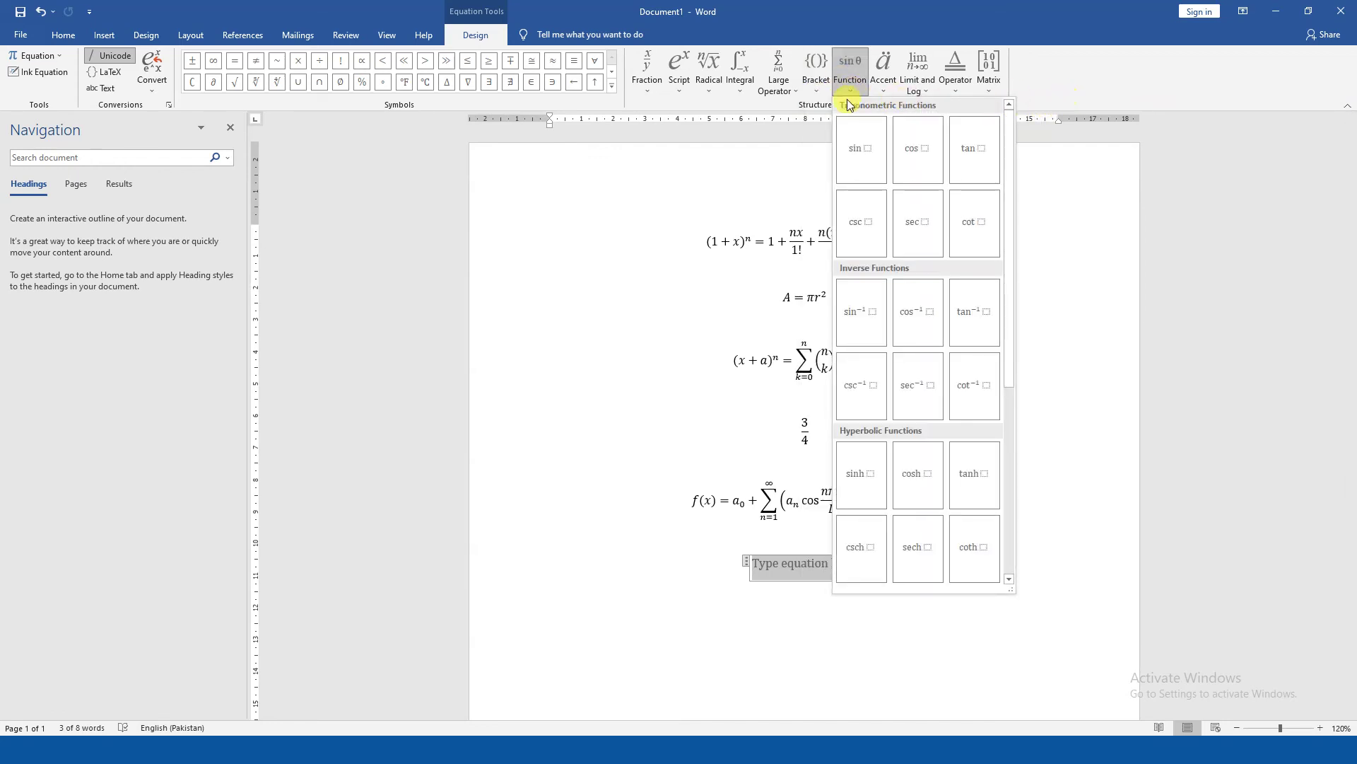
{"action": "left_click", "coordinate": [647, 84]}
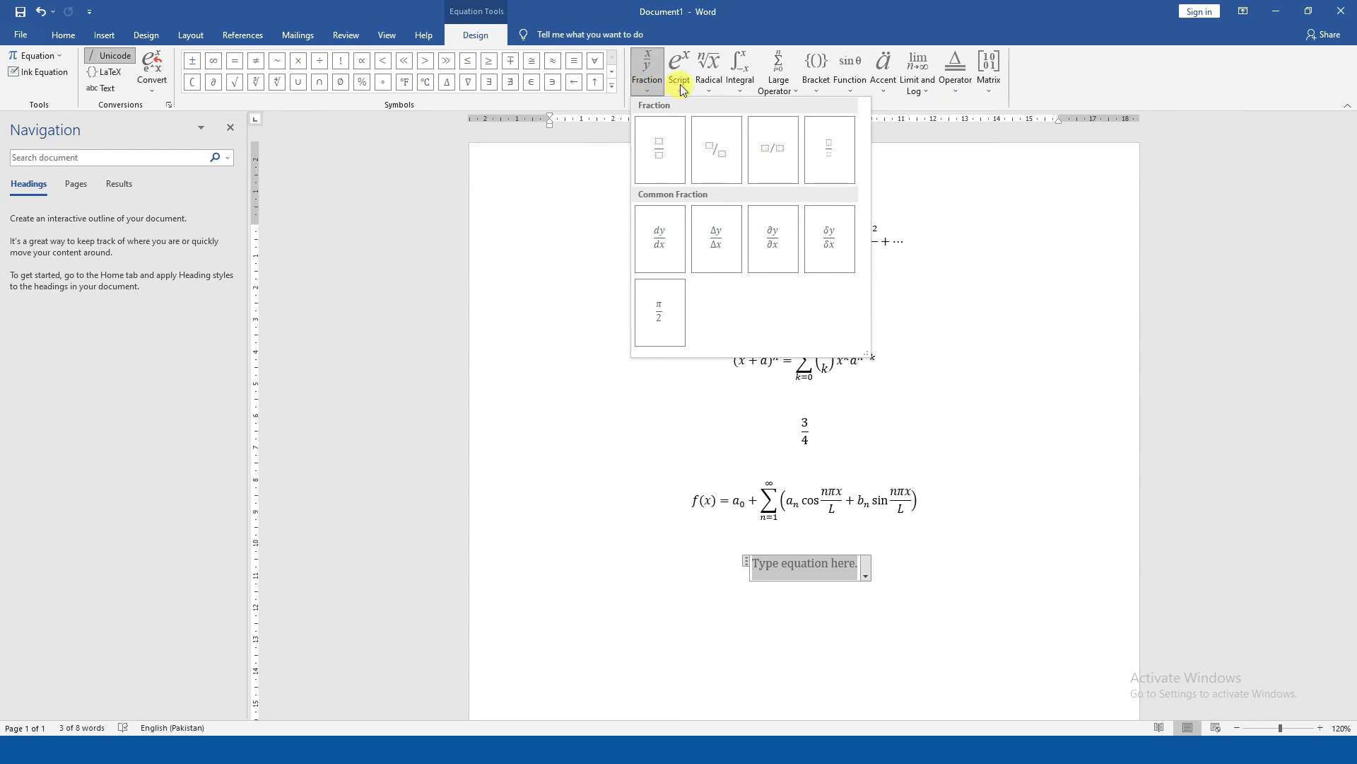
{"action": "left_click", "coordinate": [679, 84]}
{"action": "left_click", "coordinate": [708, 83]}
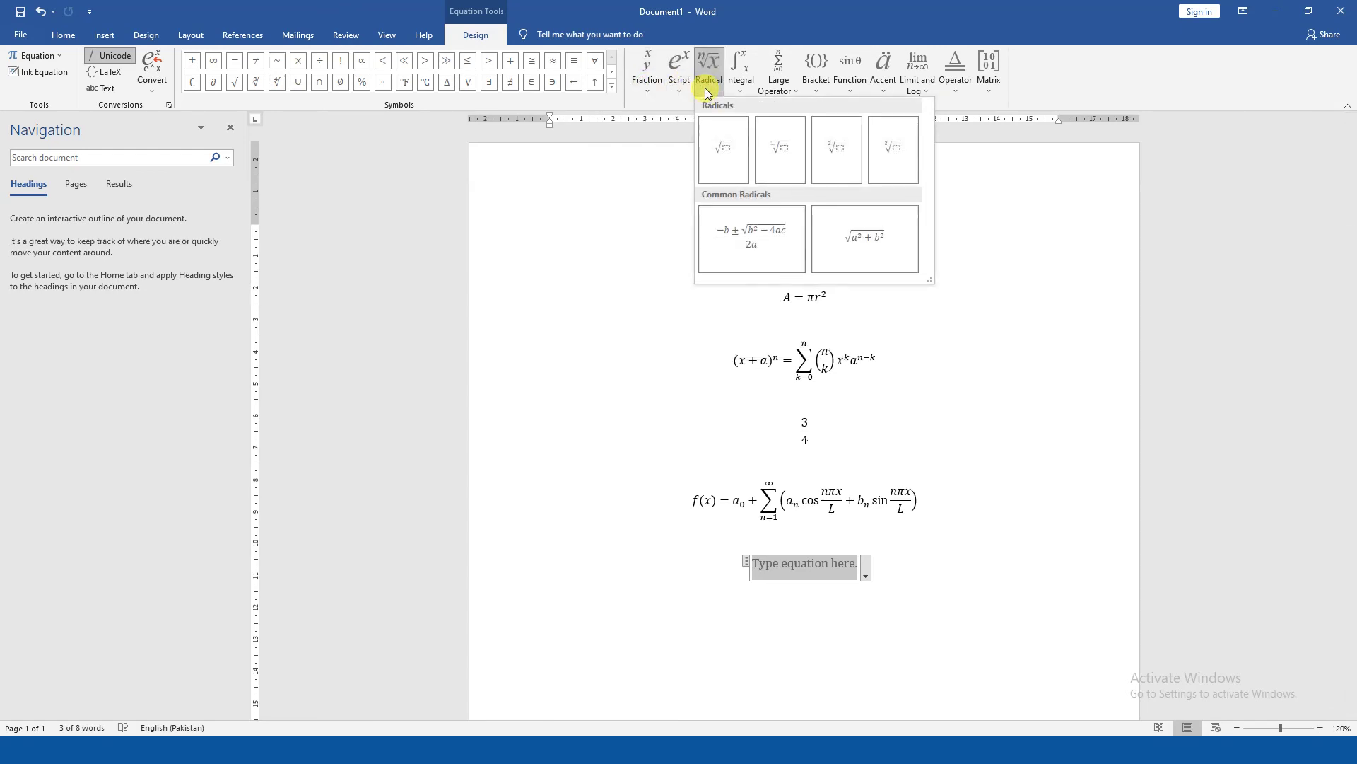
{"action": "left_click", "coordinate": [739, 84]}
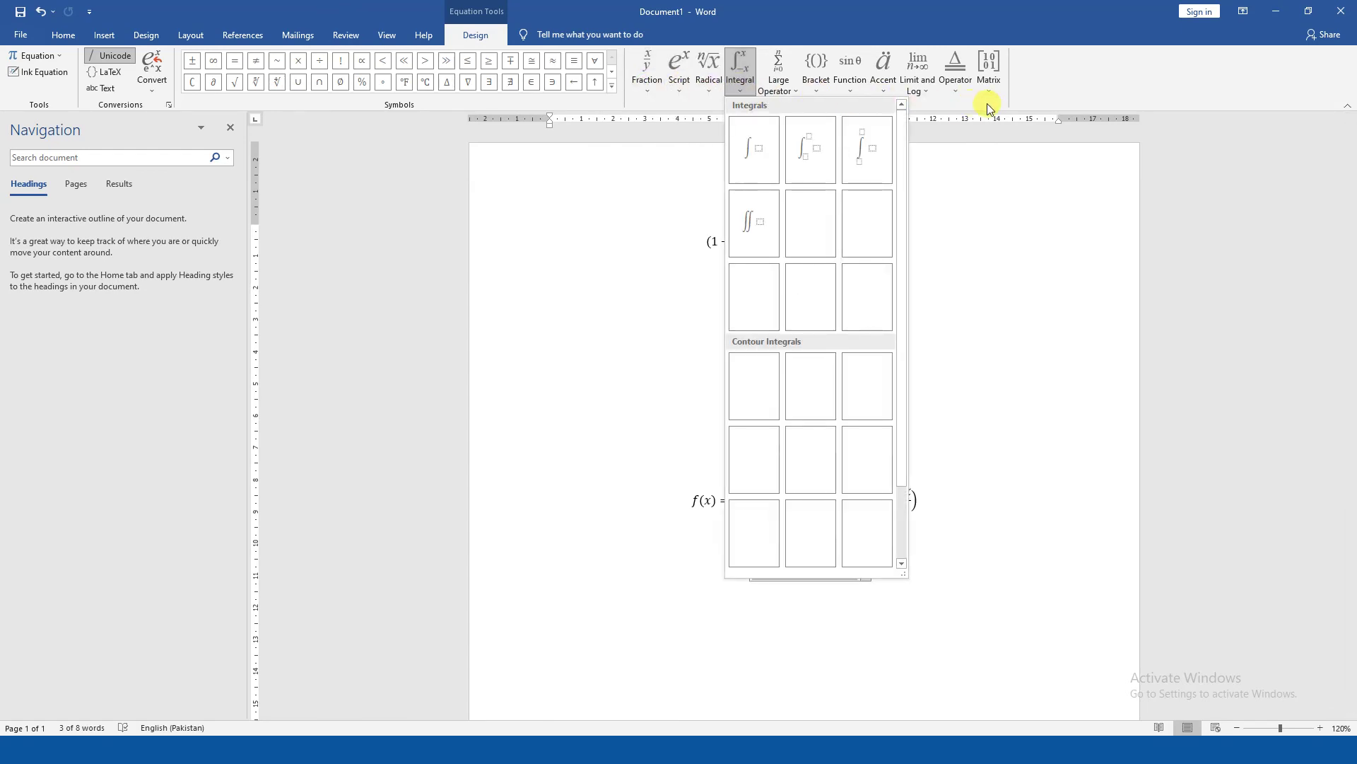
{"action": "left_click", "coordinate": [990, 82]}
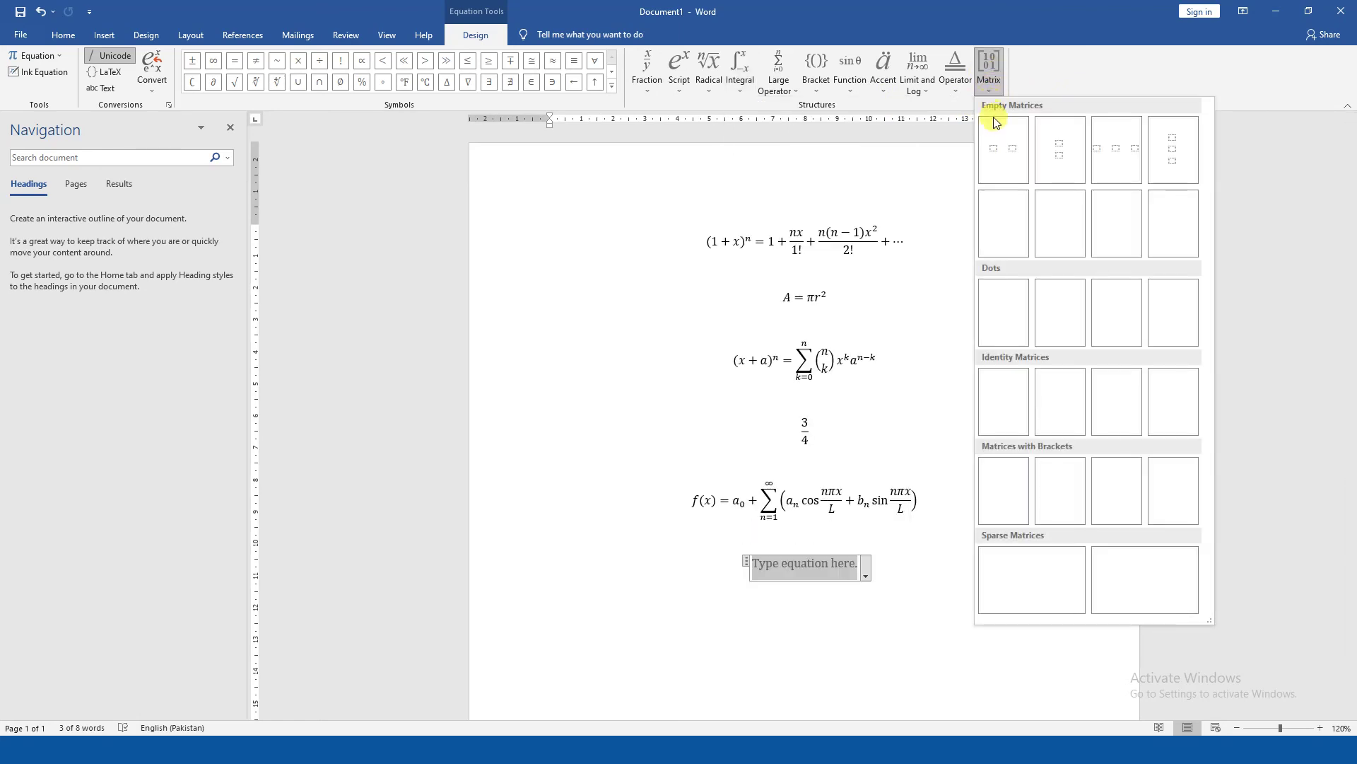
Insert a 2x3 matrix, enter 1 and 2 in its first cells, then undo the last entry.
{"action": "left_click", "coordinate": [1061, 212]}
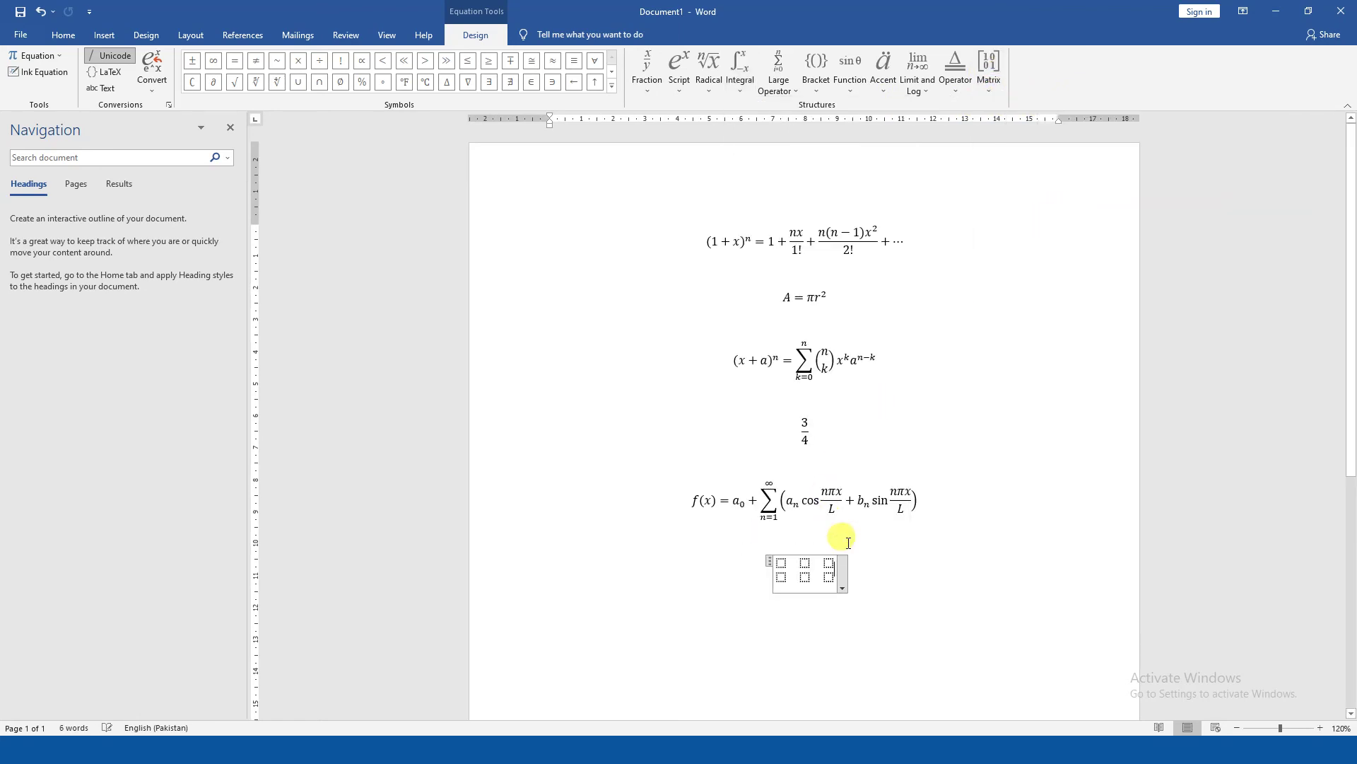
{"action": "left_click", "coordinate": [781, 564]}
{"action": "type", "text": "1"}
{"action": "left_click", "coordinate": [804, 564]}
{"action": "type", "text": "2"}
{"action": "left_click", "coordinate": [827, 564]}
{"action": "left_click", "coordinate": [954, 629]}
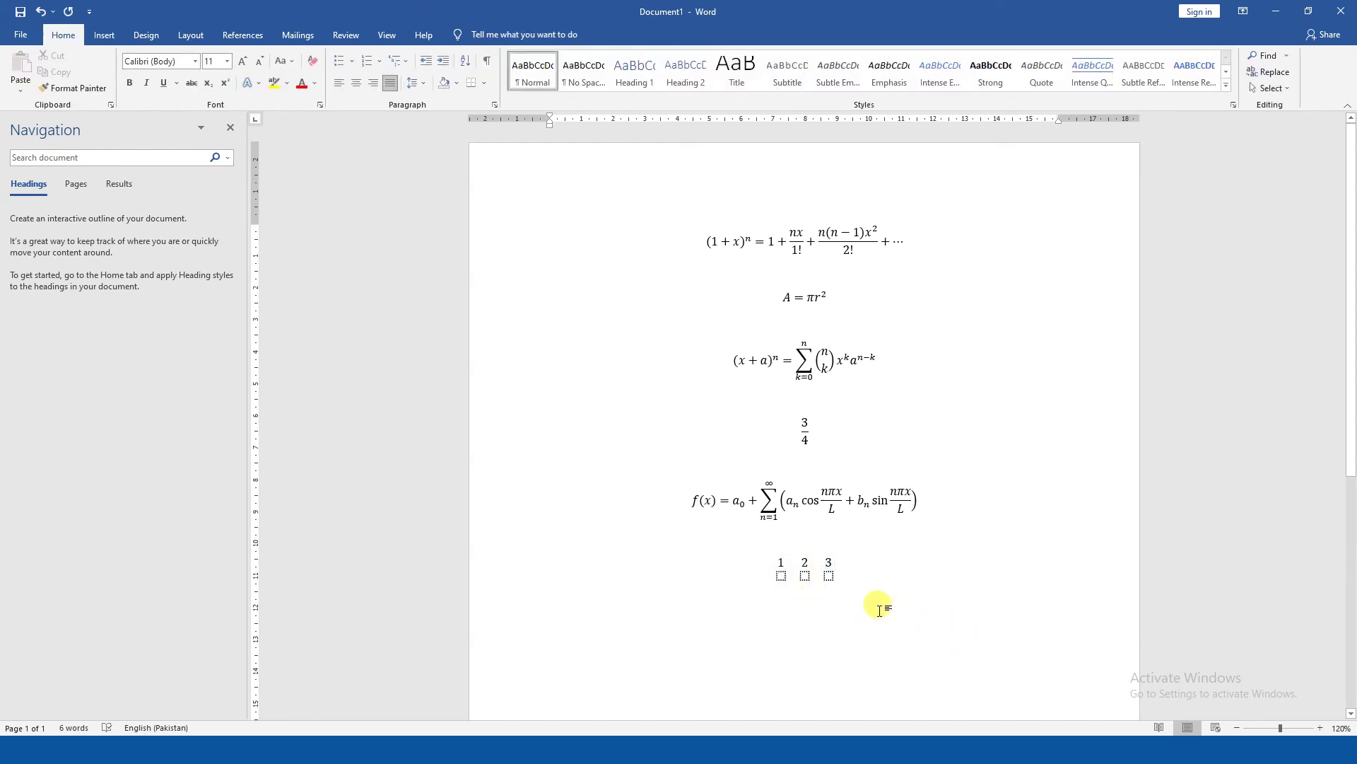
{"action": "key", "text": "ctrl+z"}
{"action": "key", "text": "ctrl+z"}
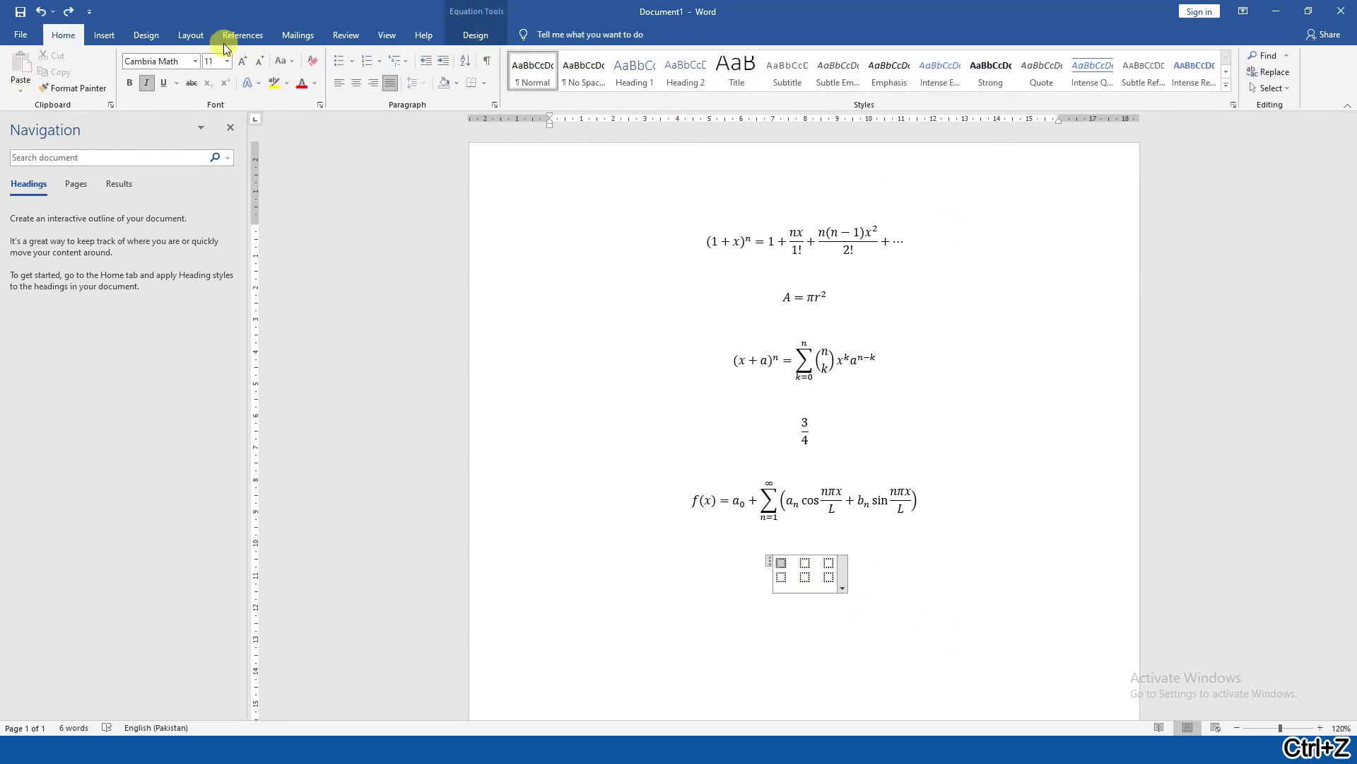
Center the matrix equation, then delete it and return to the PowerPoint slideshow.
{"action": "left_click", "coordinate": [103, 35]}
{"action": "left_click", "coordinate": [841, 569]}
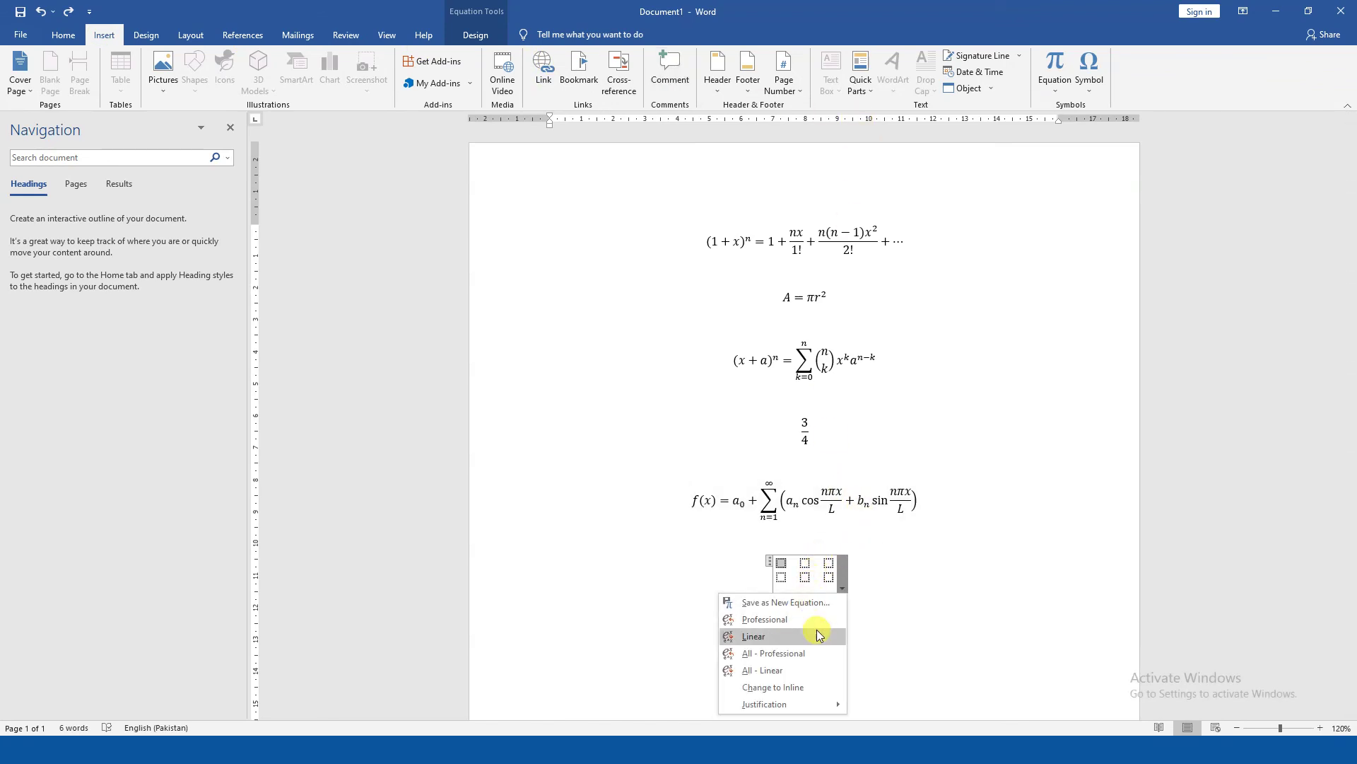
{"action": "left_click", "coordinate": [841, 571]}
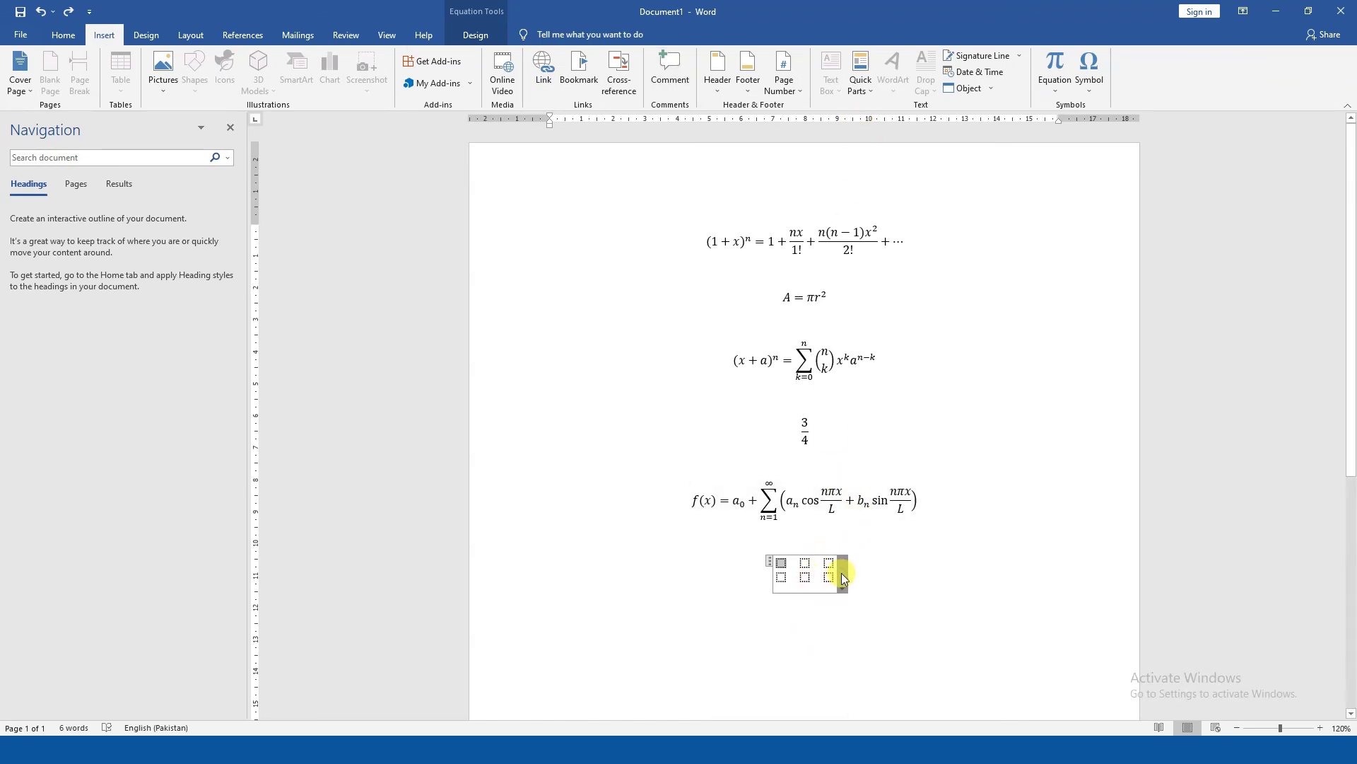
{"action": "left_click", "coordinate": [841, 572]}
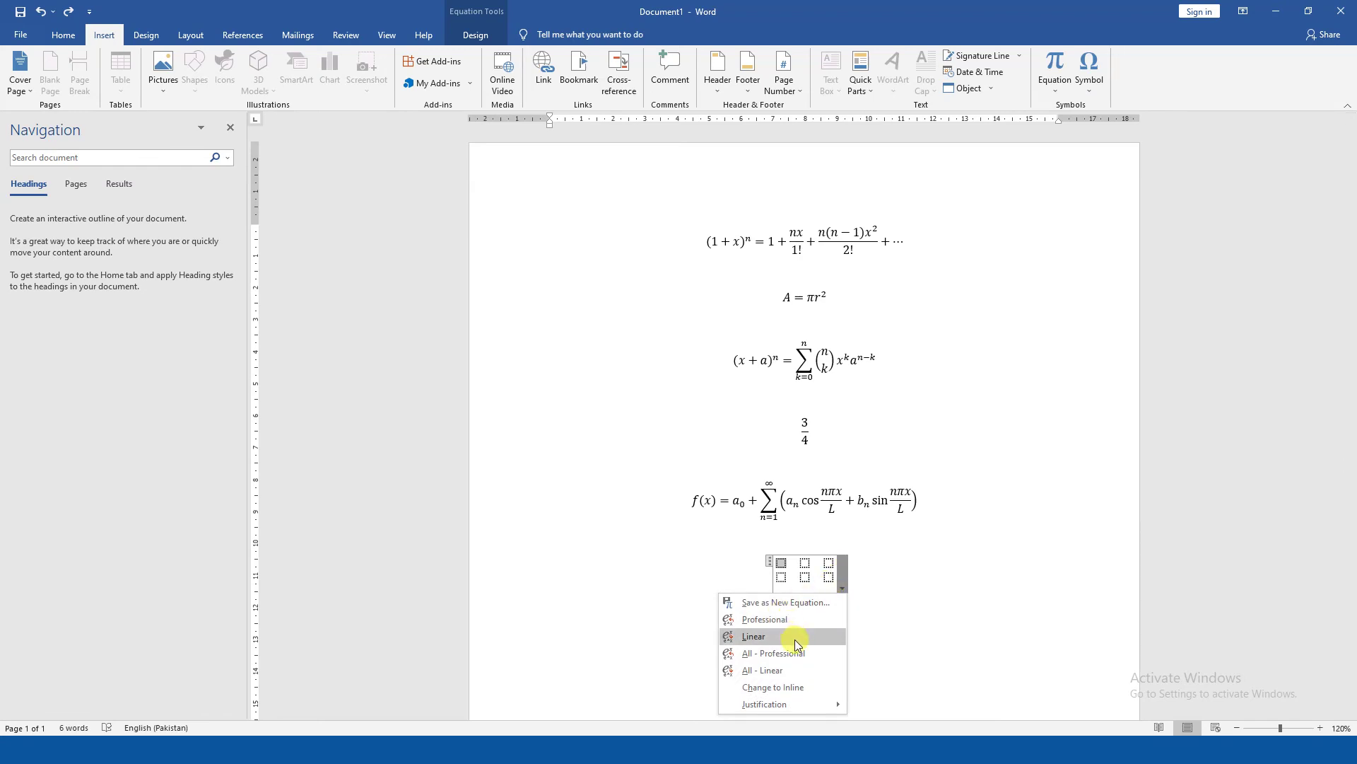
{"action": "mouse_move", "coordinate": [779, 704]}
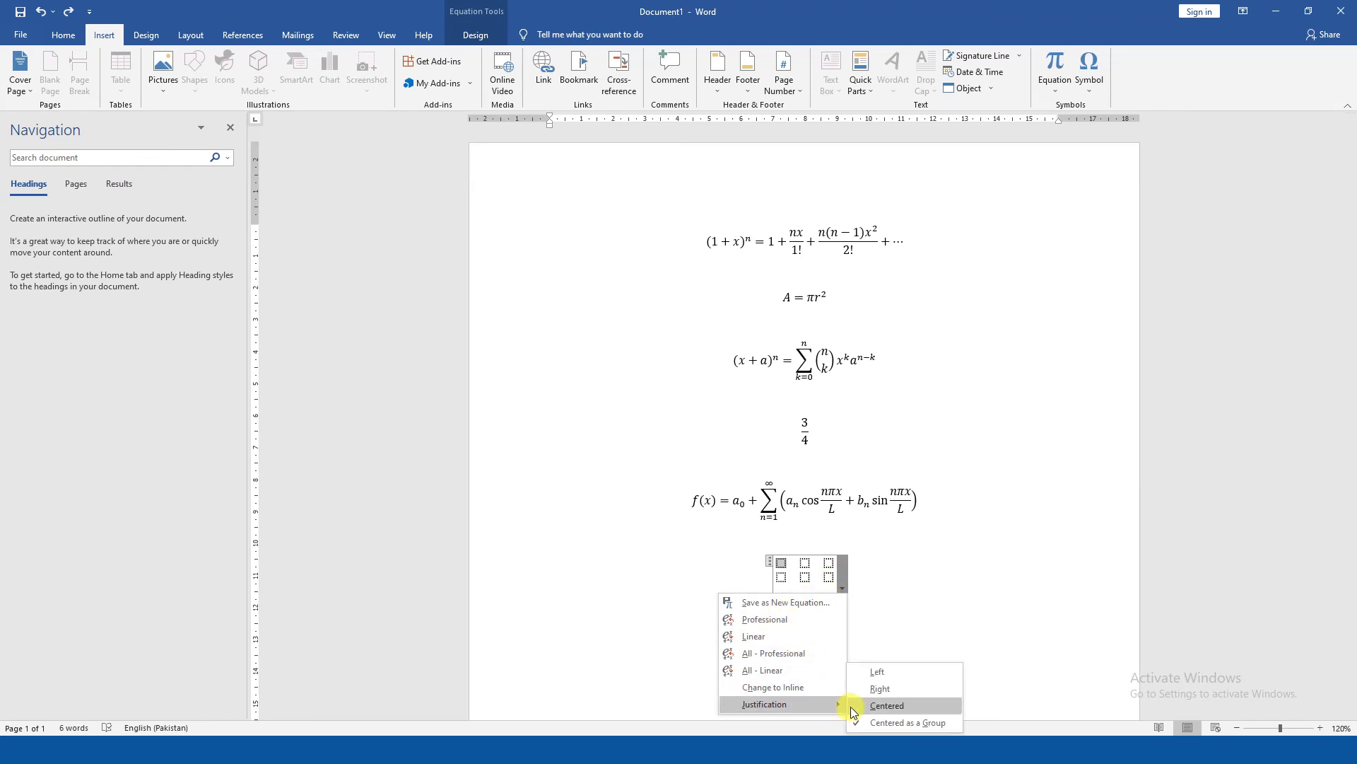
{"action": "left_click", "coordinate": [866, 700]}
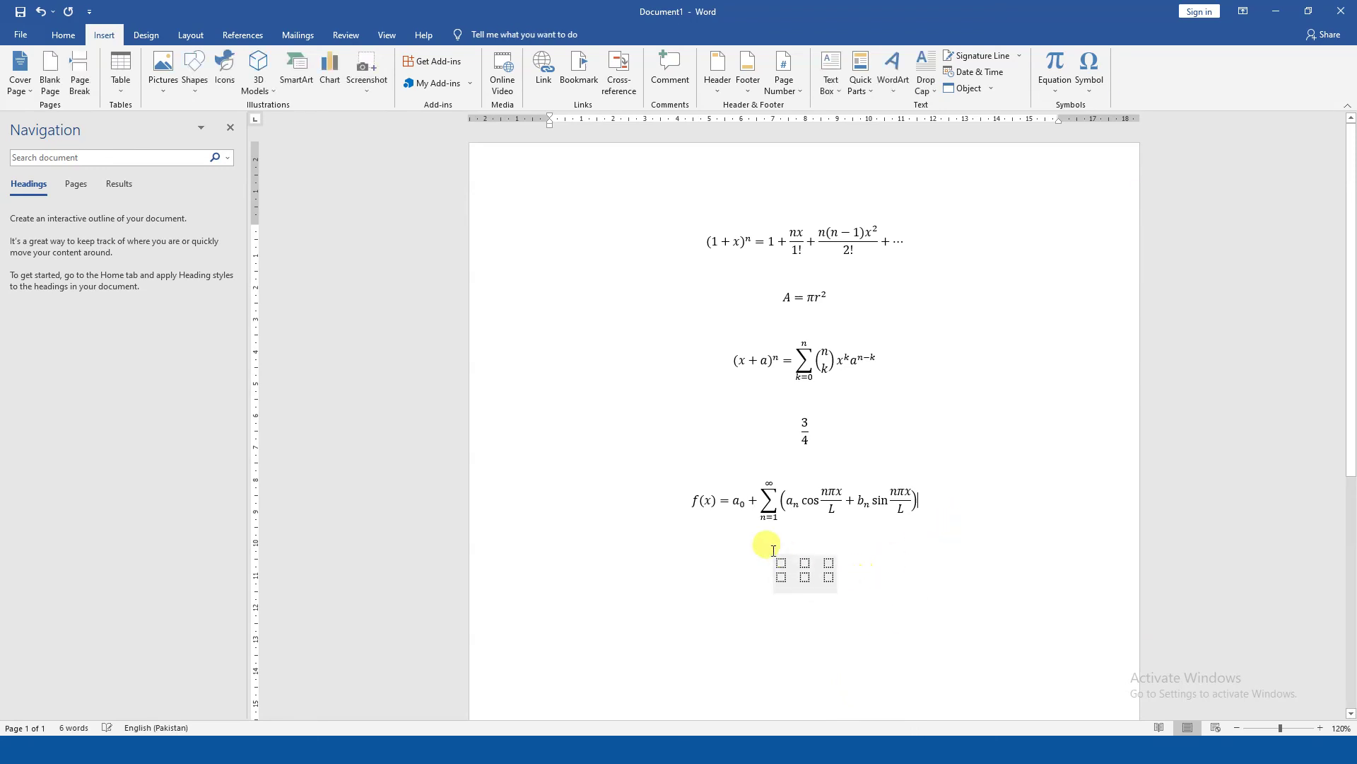
{"action": "left_click_drag", "start_coordinate": [766, 537], "coordinate": [888, 600]}
{"action": "key", "text": "BackSpace"}
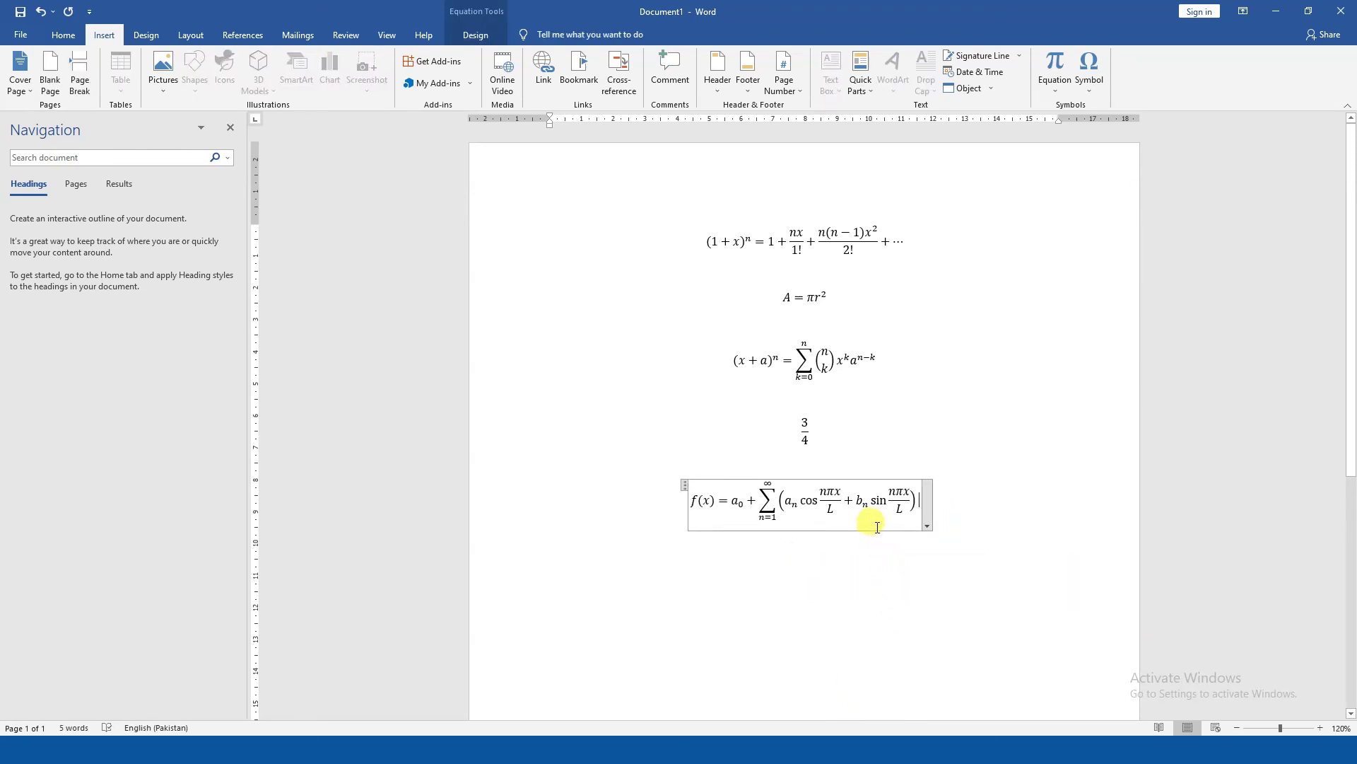
{"action": "key", "text": "alt+Tab"}
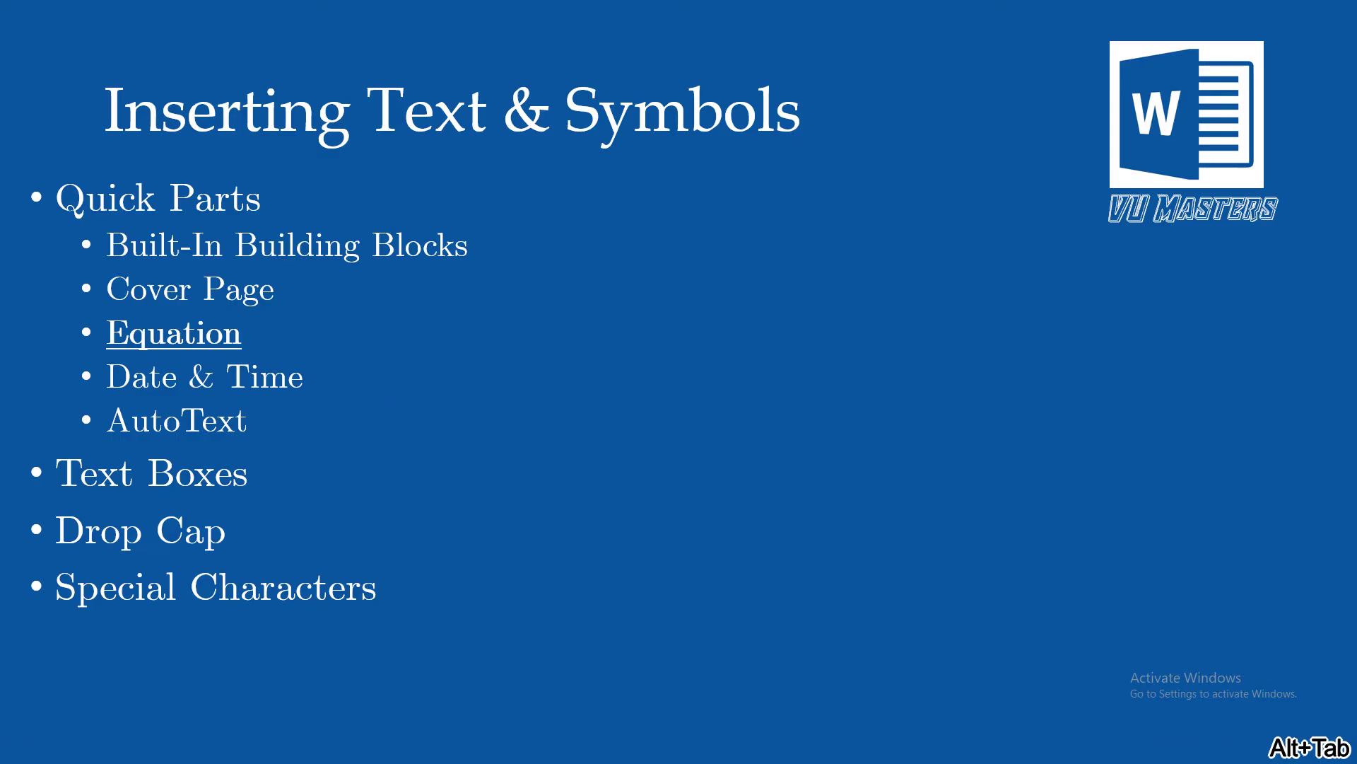
Advance the slideshow from the Inserting Text & Symbols slide to the Watch These Also slide.
{"action": "left_click", "coordinate": [821, 506]}
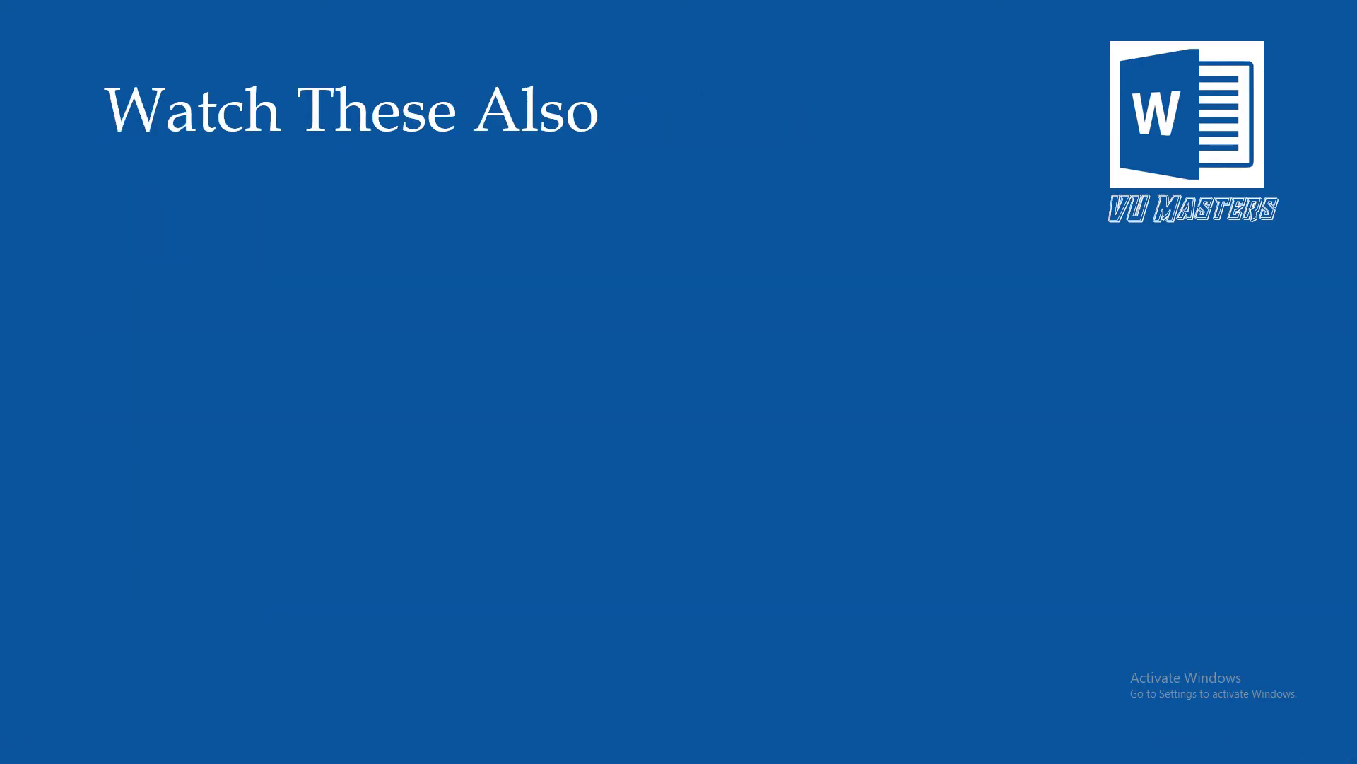